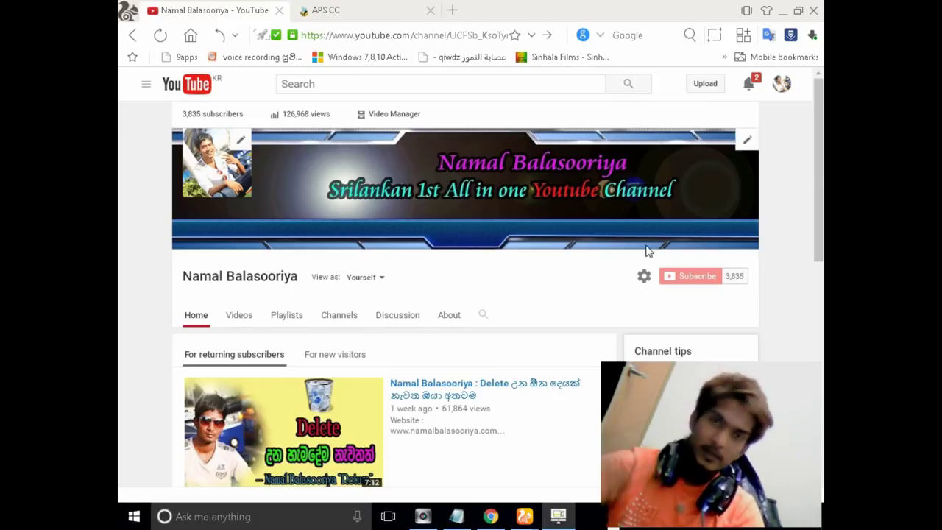
# - Get through the adf.ly redirect on the APS CC tab, closing the blank tab and skipping the ad
pyautogui.click(340, 13)
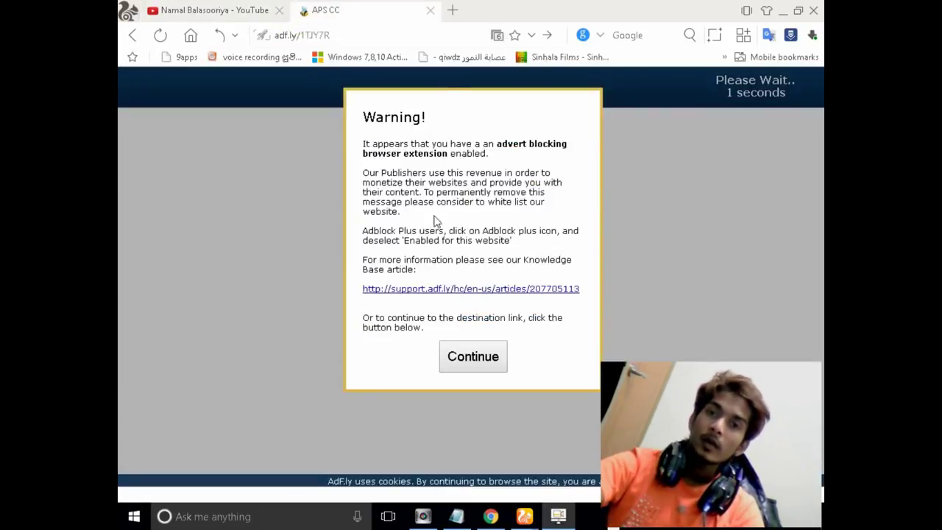
pyautogui.click(489, 361)
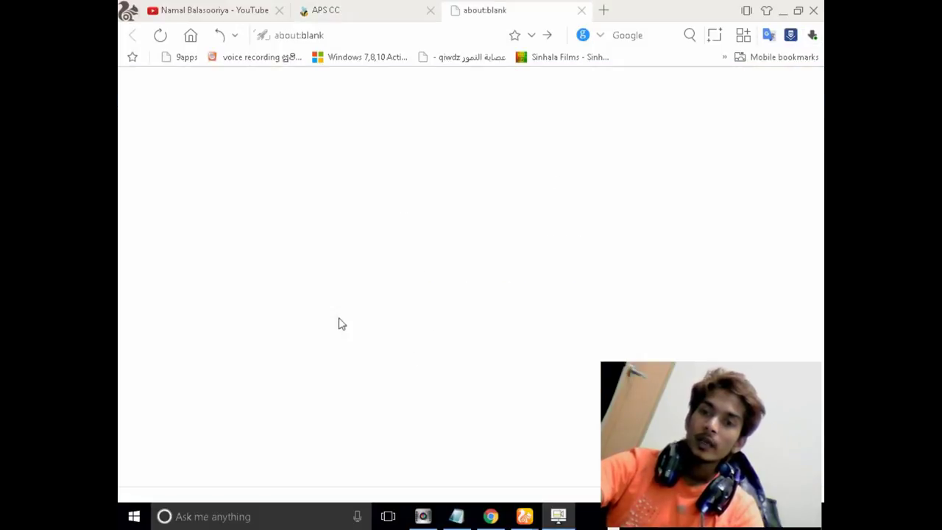
pyautogui.click(582, 11)
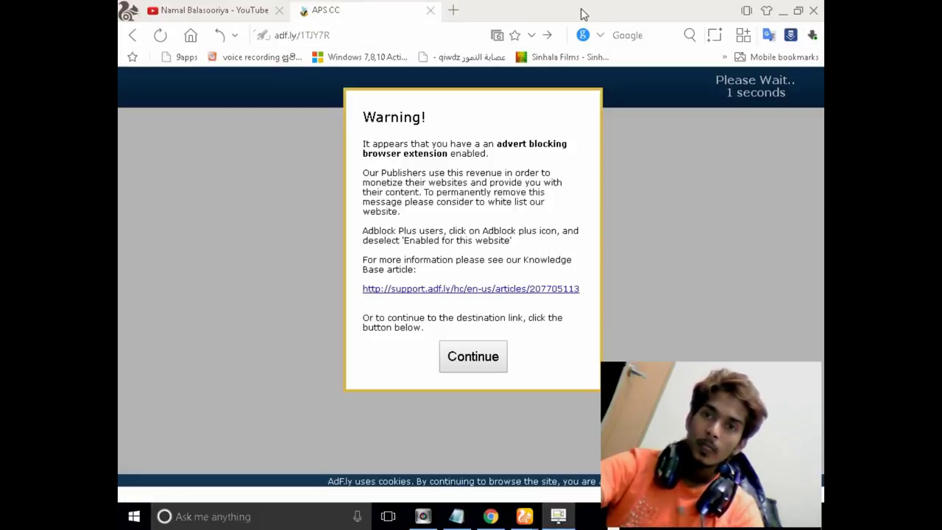
pyautogui.click(480, 362)
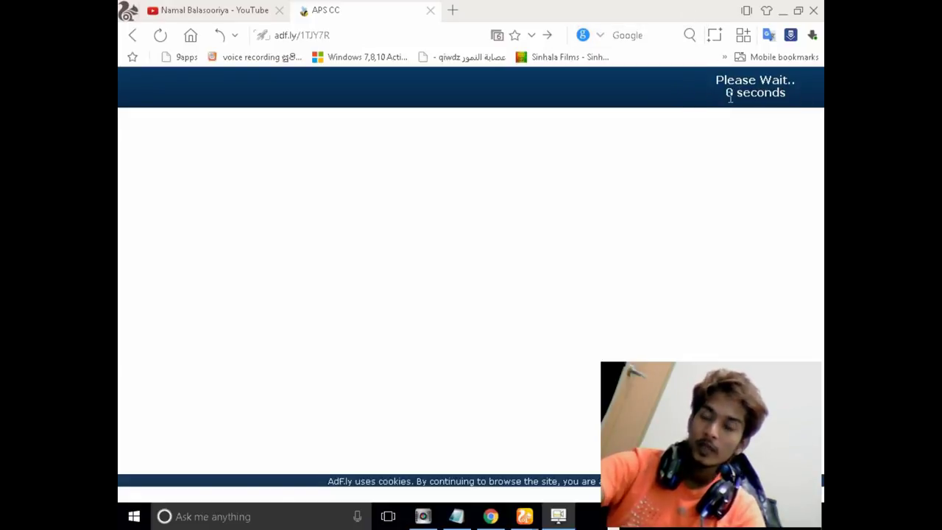
pyautogui.click(769, 91)
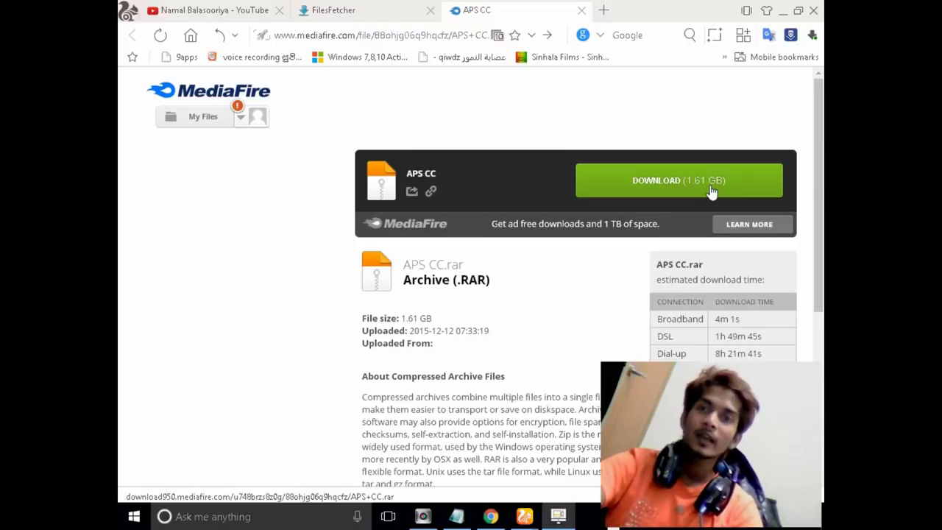
# - Download the 1.61 GB APS CC.rar from MediaFire through IDM's Download File Info dialog
pyautogui.click(711, 191)
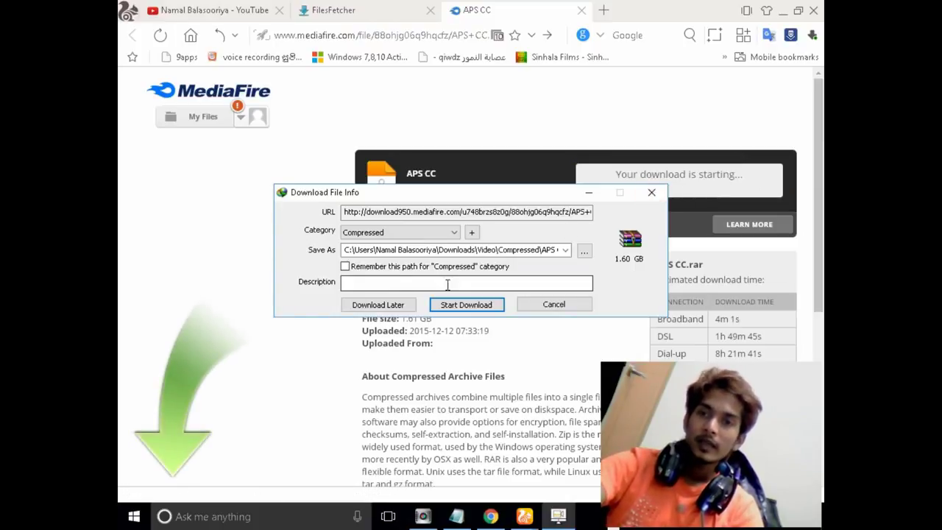
pyautogui.click(472, 307)
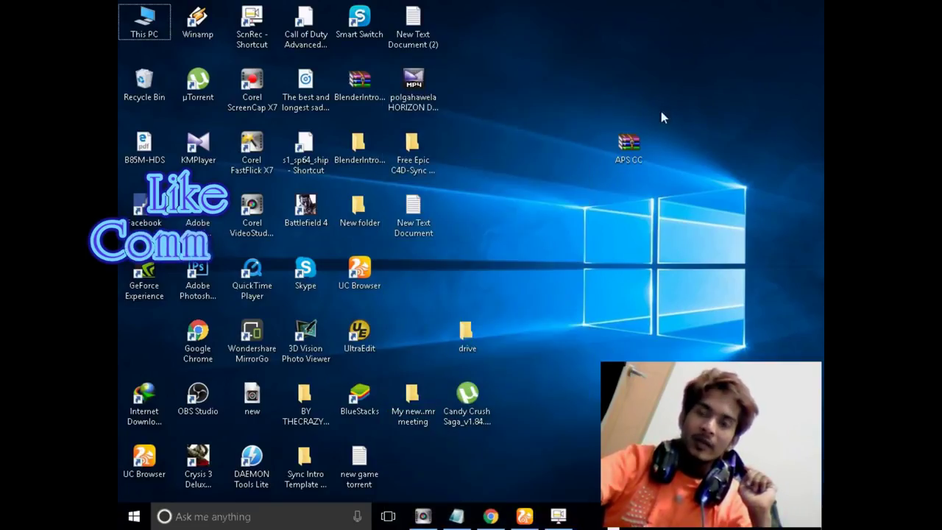
# - Extract APS CC.rar here with WinRAR, entering the archive password with Show password ticked
pyautogui.click(648, 143)
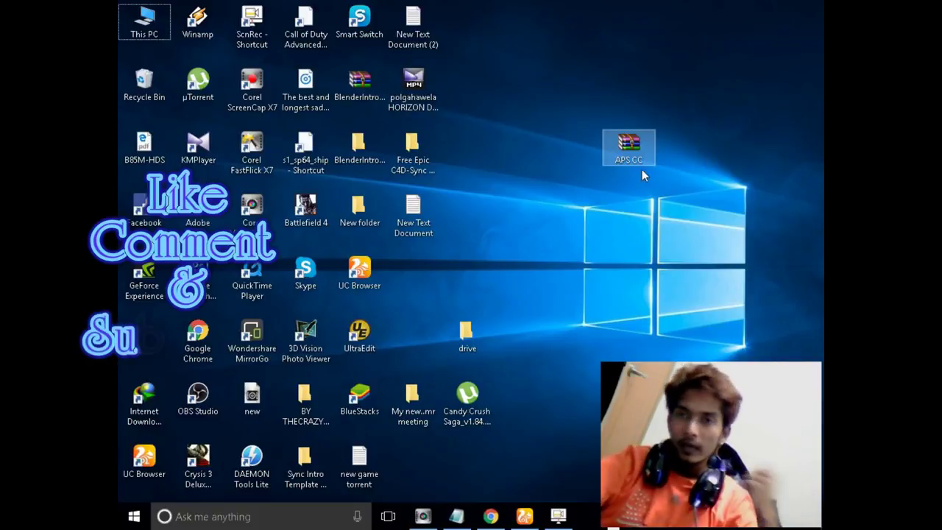
pyautogui.moveTo(651, 148)
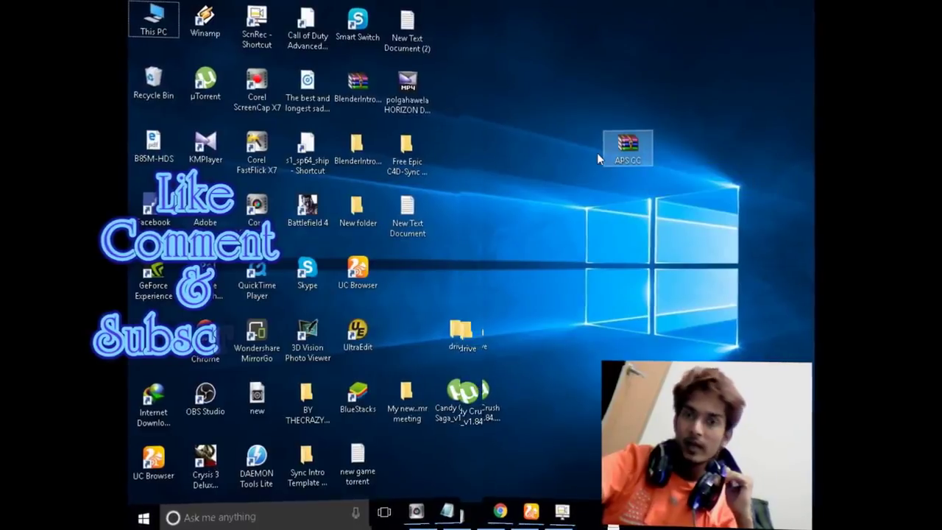
pyautogui.moveTo(622, 163)
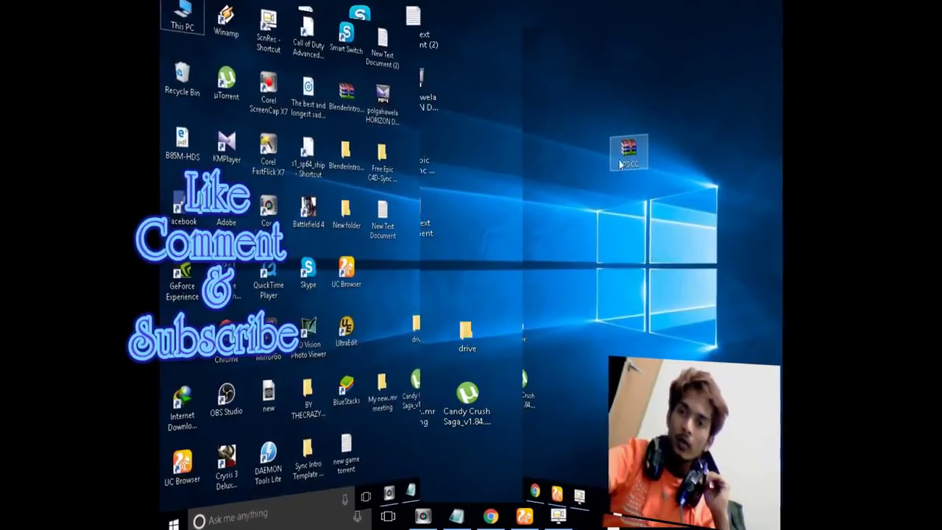
pyautogui.rightClick(622, 163)
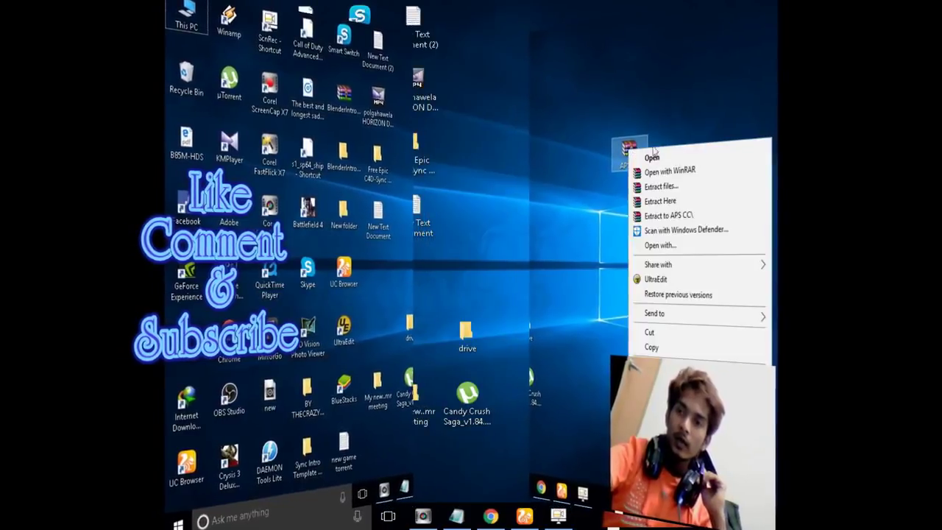
pyautogui.click(682, 203)
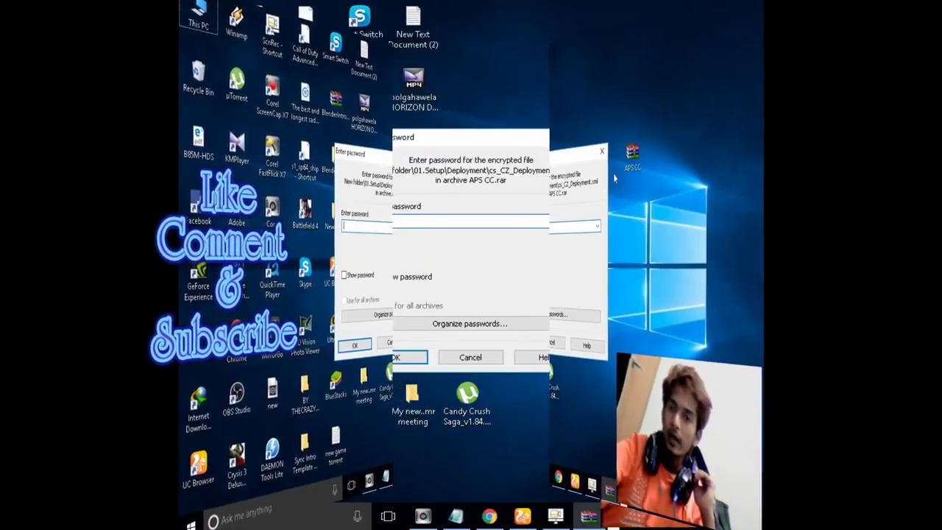
pyautogui.click(380, 278)
pyautogui.write('namalbalasooriya.com')
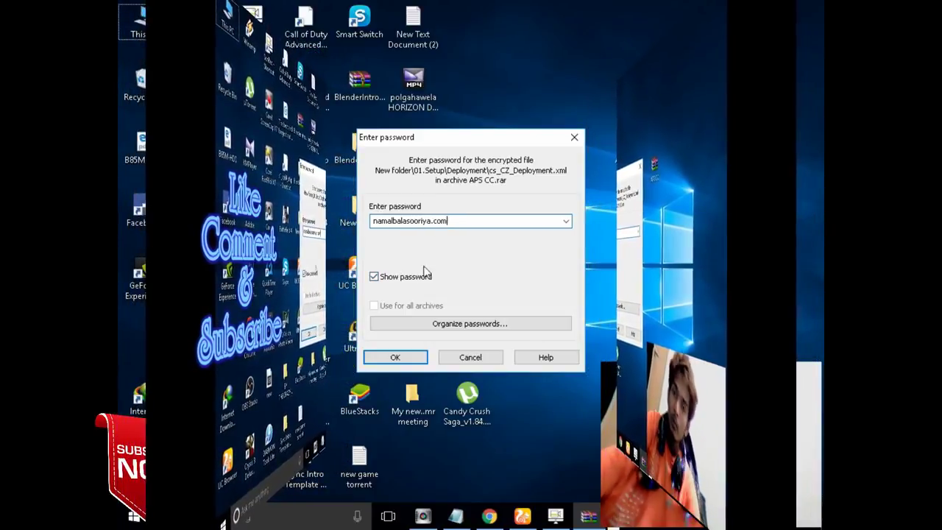
pyautogui.click(395, 358)
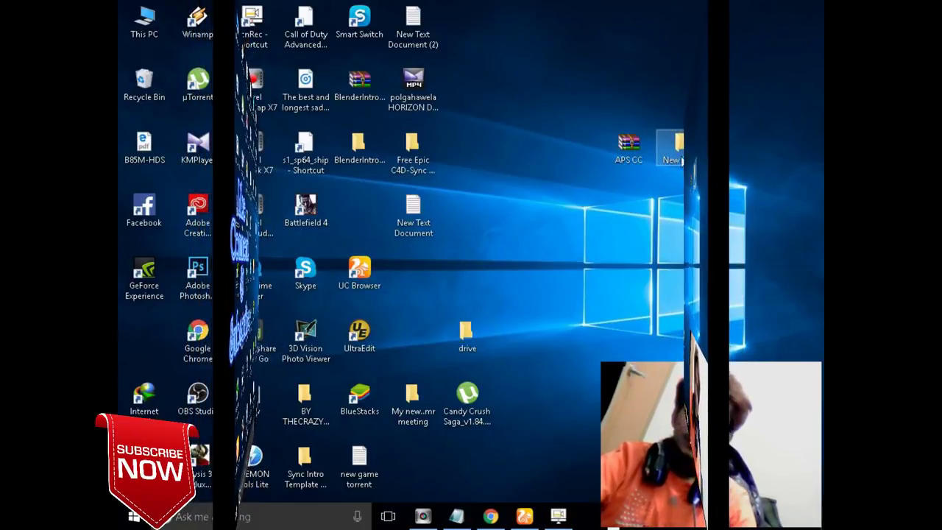
# - Open New folder and select 01.Setup, 02.Update and 03.Crack
pyautogui.moveTo(683, 153)
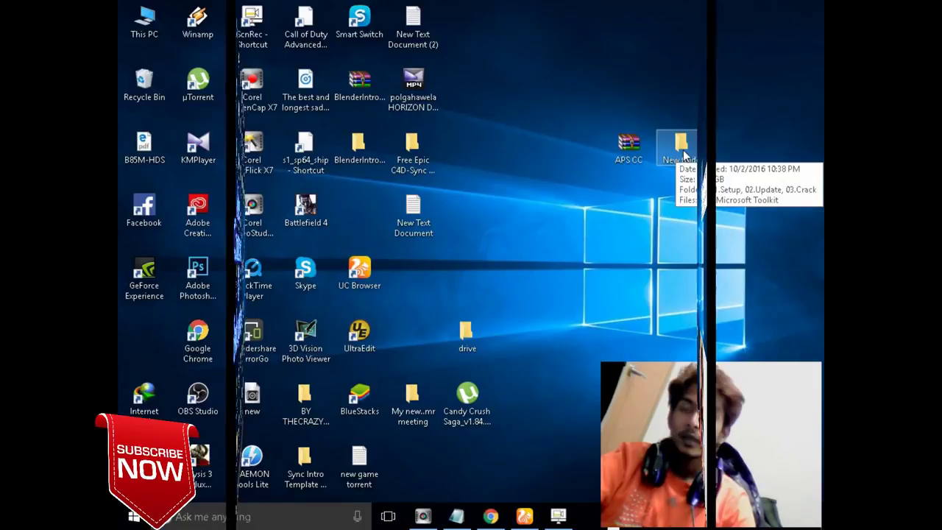
pyautogui.doubleClick(682, 149)
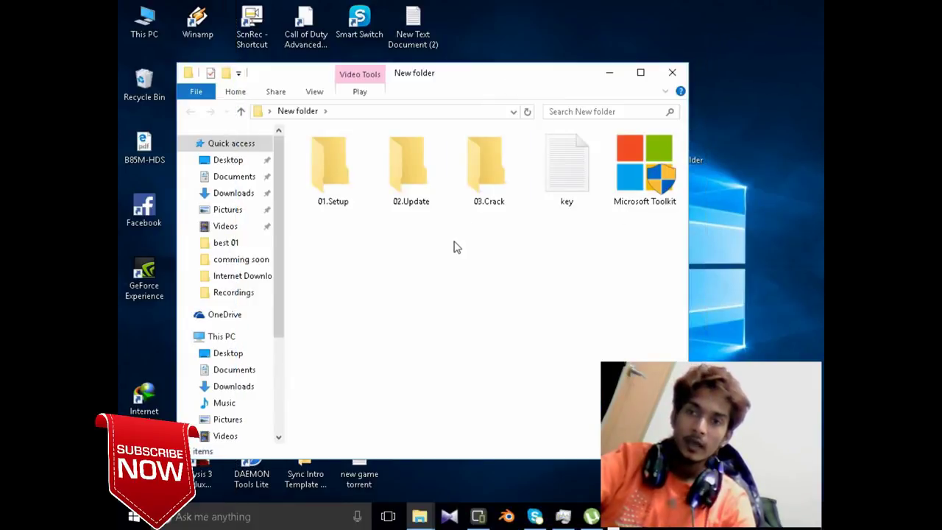
pyautogui.moveTo(508, 263); pyautogui.dragTo(317, 148)
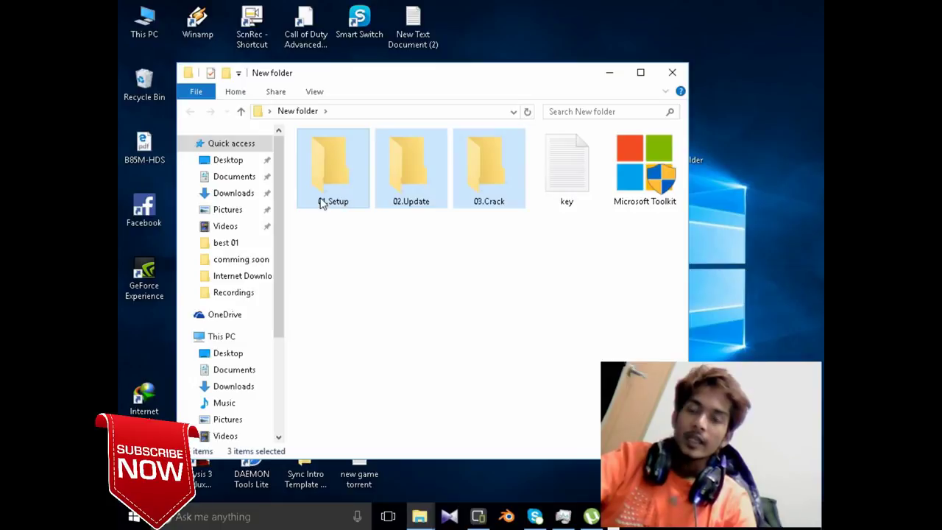
pyautogui.click(321, 204)
pyautogui.click(401, 205)
pyautogui.click(479, 193)
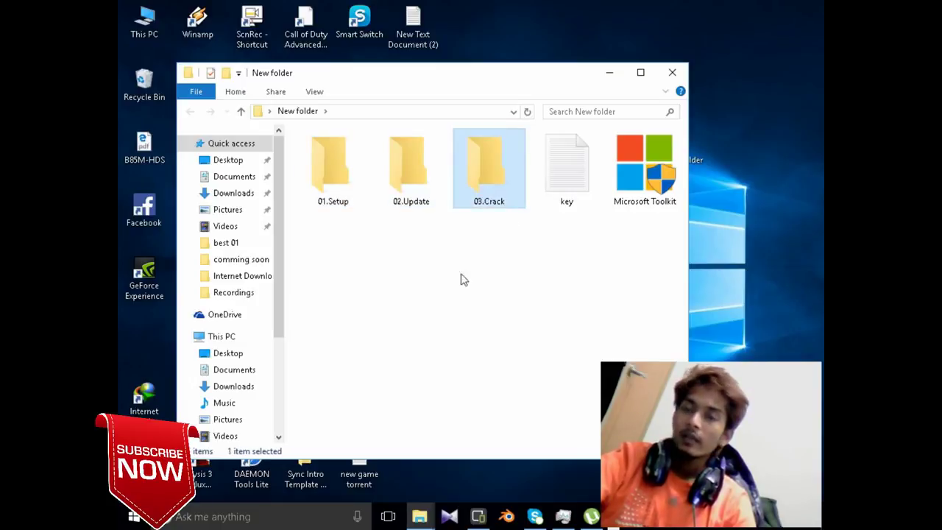
# - Select the key file and Microsoft Toolkit, clear the selection, and move the window right
pyautogui.moveTo(667, 241); pyautogui.dragTo(582, 163)
pyautogui.moveTo(657, 265); pyautogui.dragTo(567, 183)
pyautogui.moveTo(666, 251); pyautogui.dragTo(584, 174)
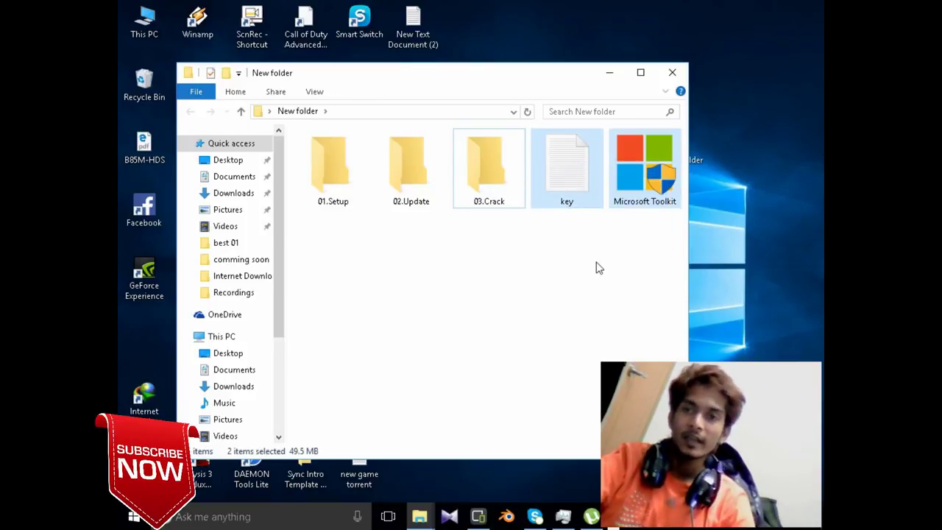
pyautogui.click(662, 255)
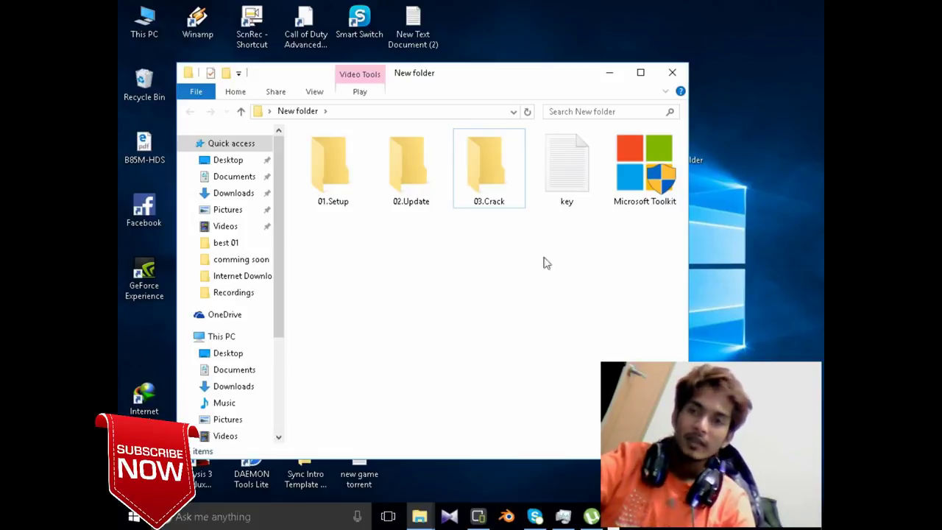
pyautogui.moveTo(461, 74); pyautogui.dragTo(578, 51)
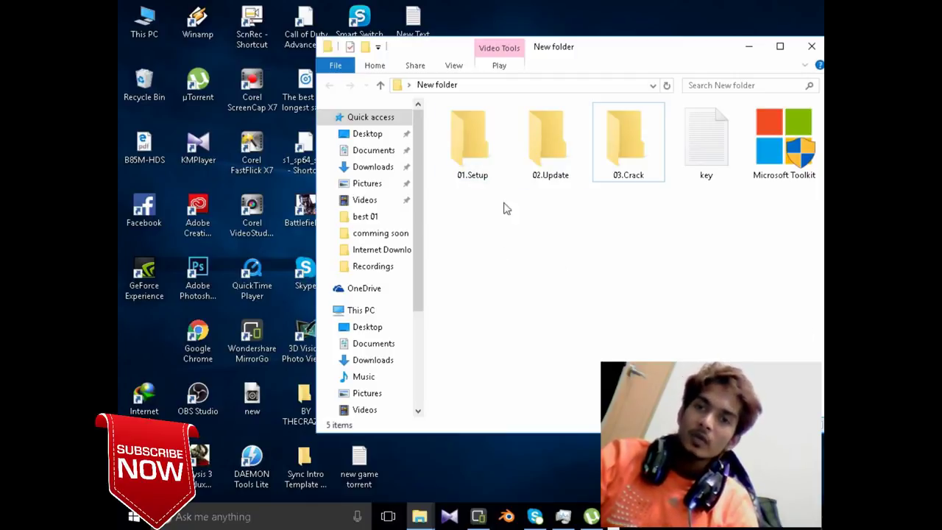
# - Launch Set-up from the 01.Setup folder and ignore the installer's restart warning
pyautogui.doubleClick(479, 162)
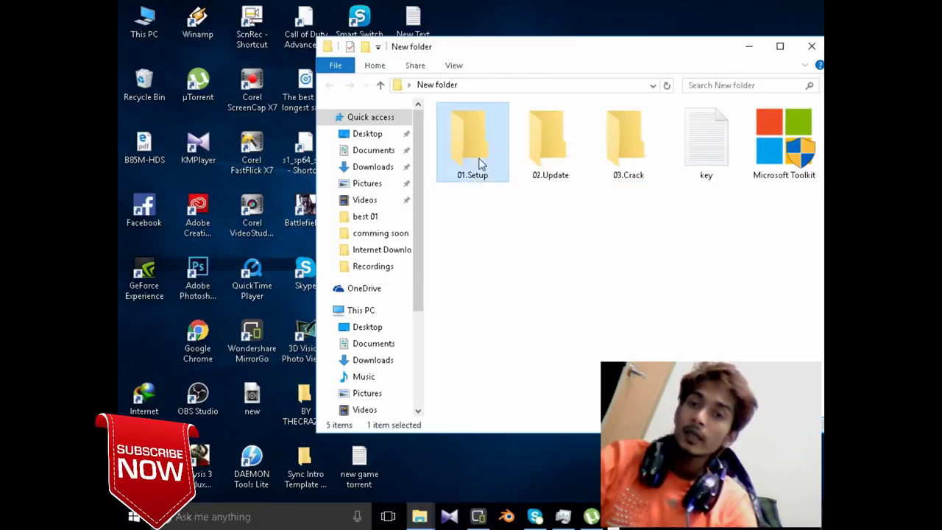
pyautogui.click(379, 84)
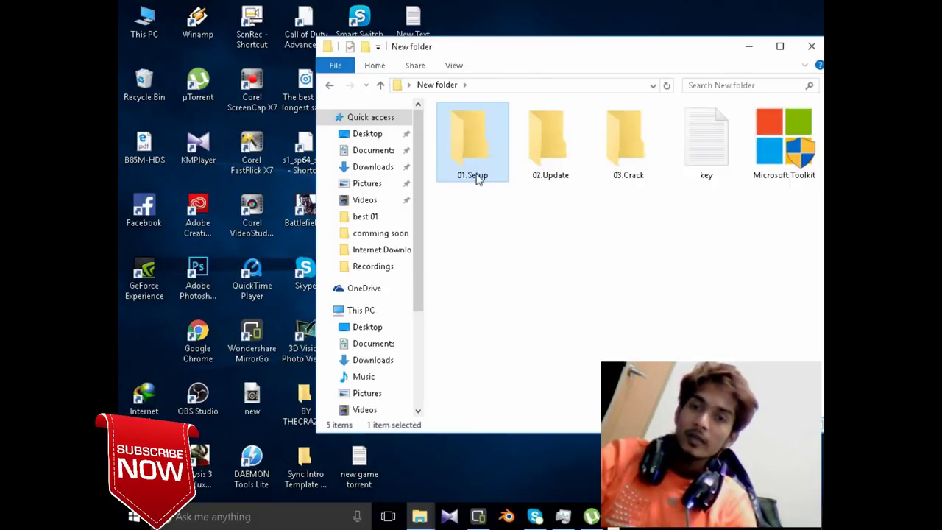
pyautogui.doubleClick(479, 156)
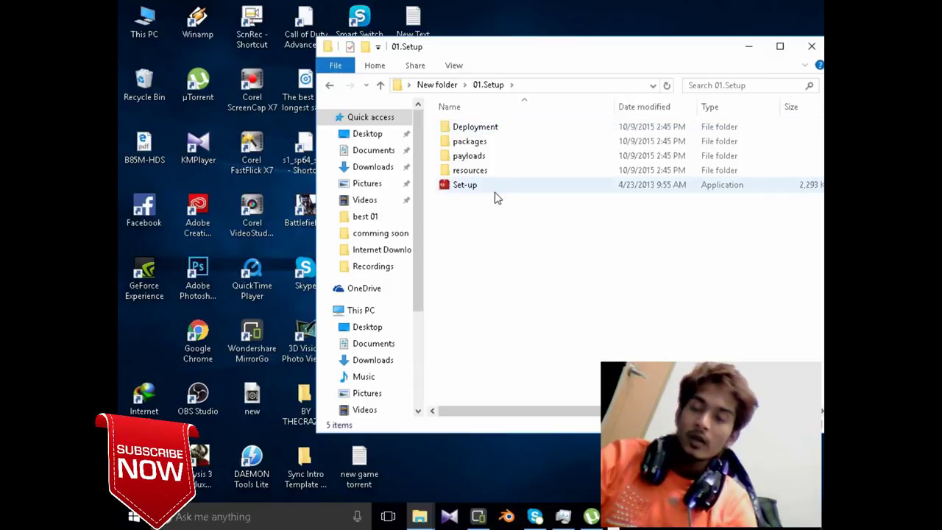
pyautogui.doubleClick(495, 190)
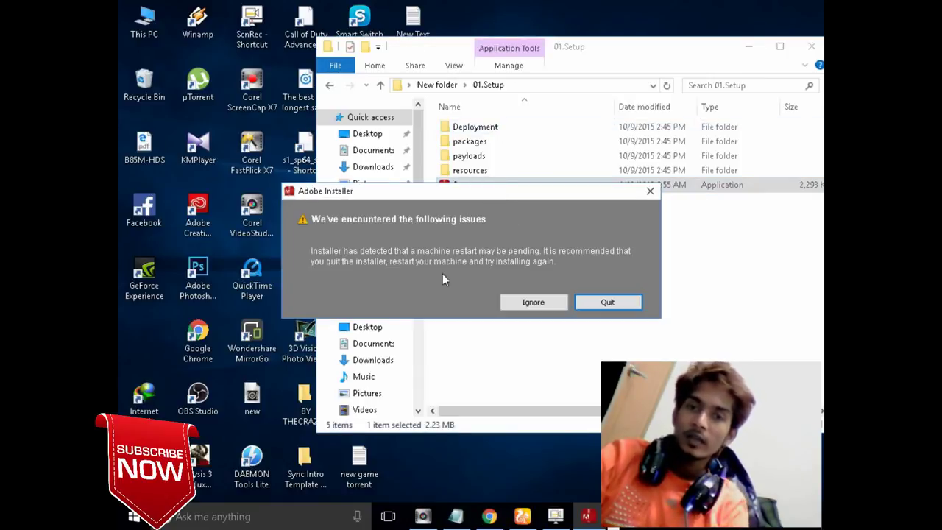
pyautogui.click(538, 303)
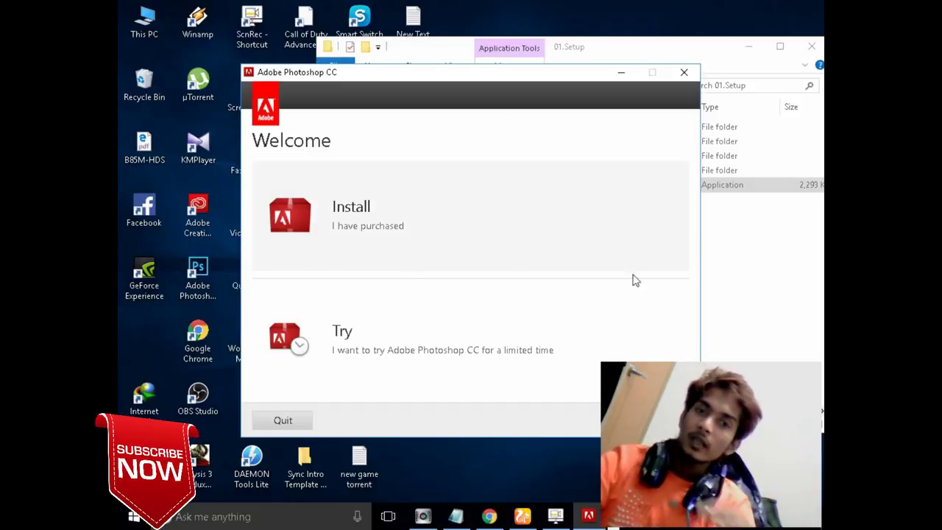
# - Choose the trial installation and postpone signing in to Adobe
pyautogui.click(477, 351)
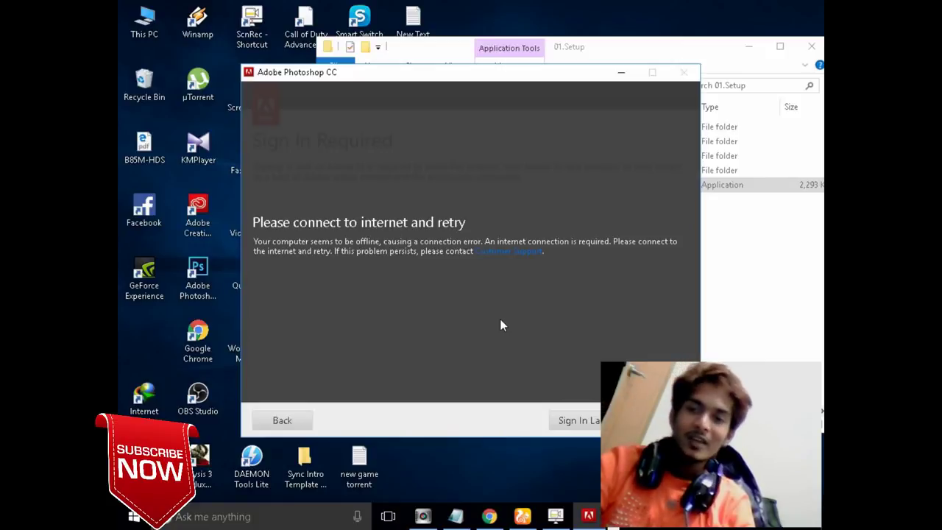
pyautogui.click(580, 421)
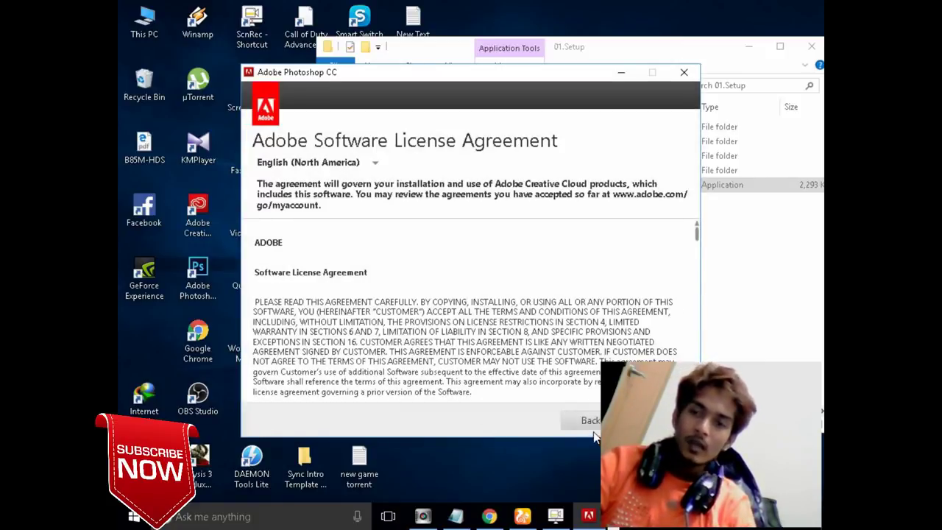
pyautogui.click(588, 424)
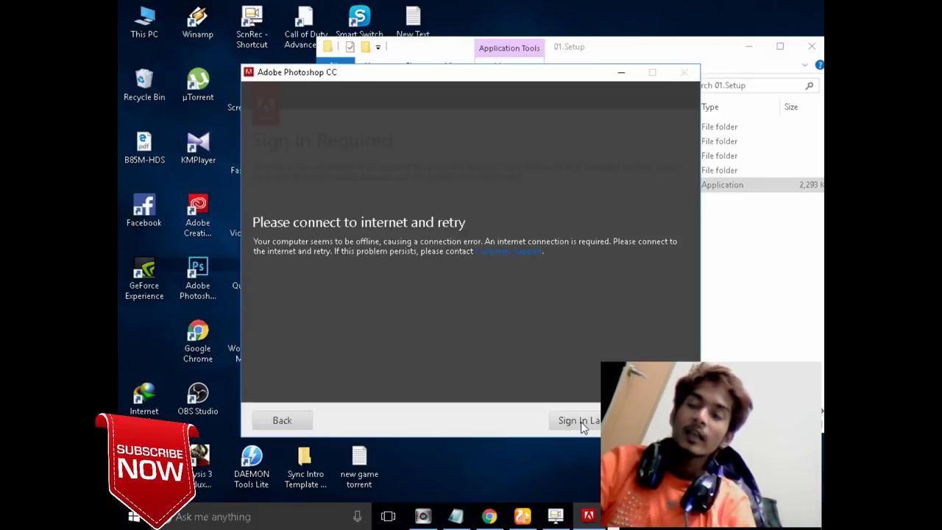
pyautogui.click(579, 421)
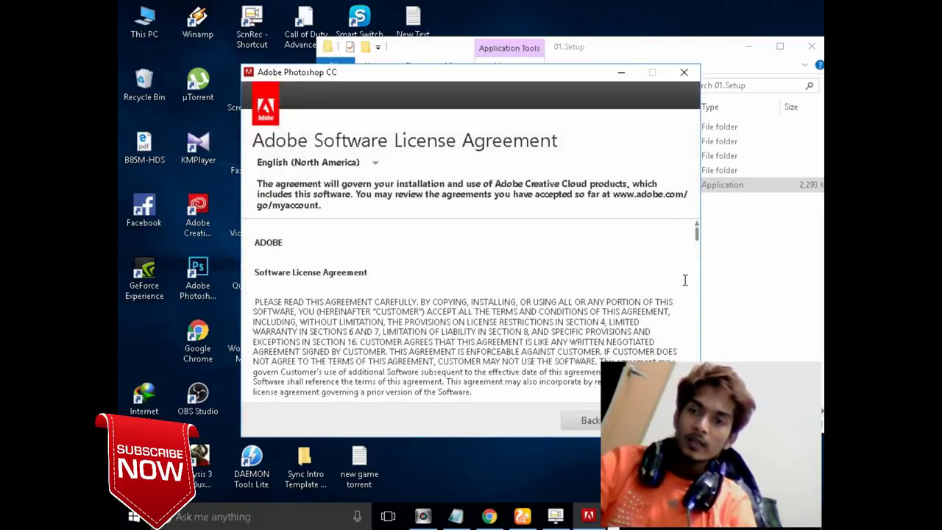
# - Accept the licence and install both Photoshop CC versions to C:\Program Files\Adobe
pyautogui.scroll(-5, 673, 288)
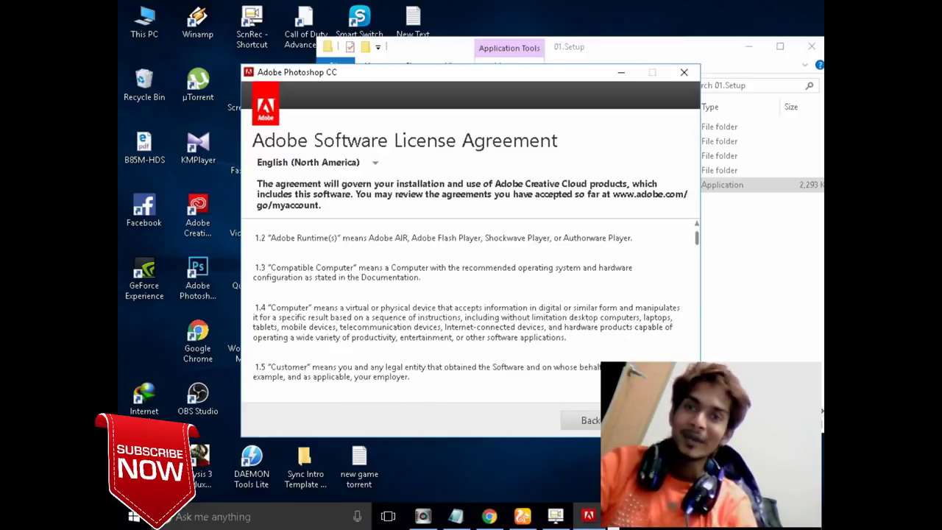
pyautogui.click(655, 420)
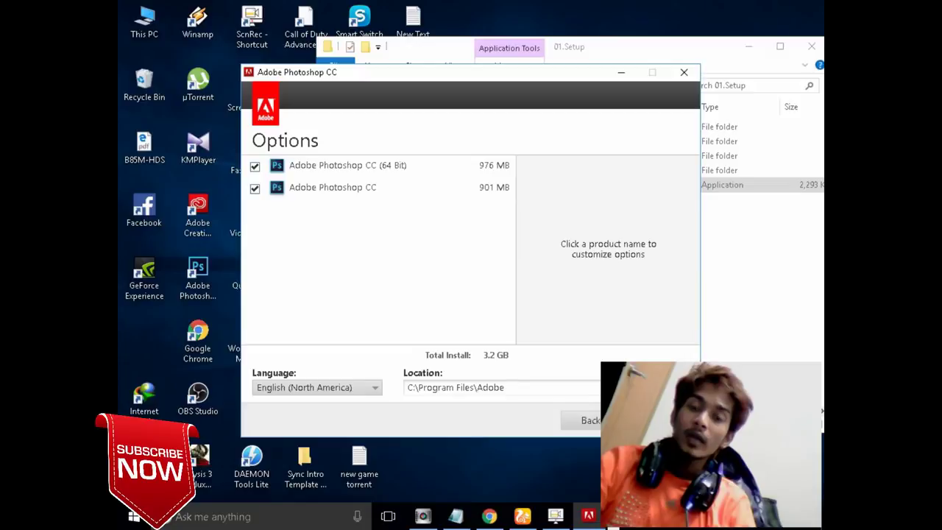
pyautogui.click(641, 420)
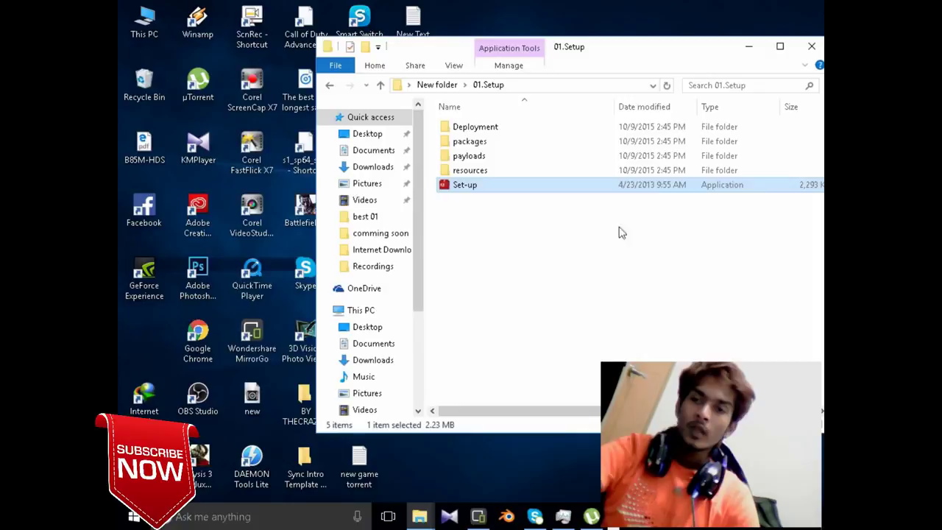
# - Launch the Set-up installer from the 02.Update folder
pyautogui.click(381, 86)
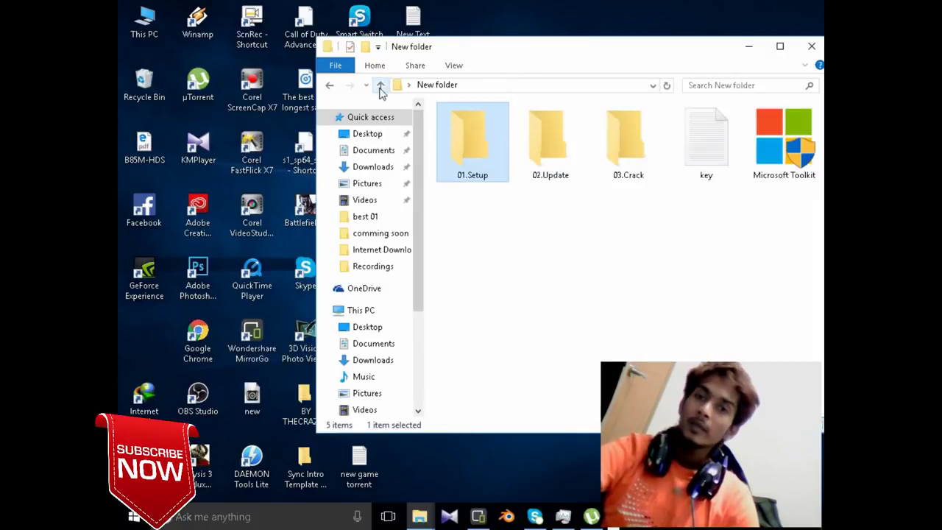
pyautogui.doubleClick(557, 163)
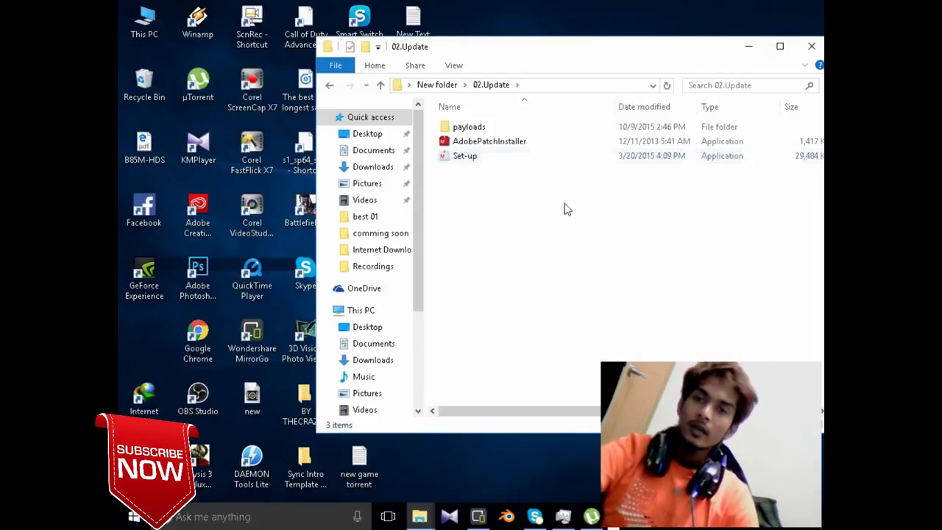
pyautogui.doubleClick(551, 156)
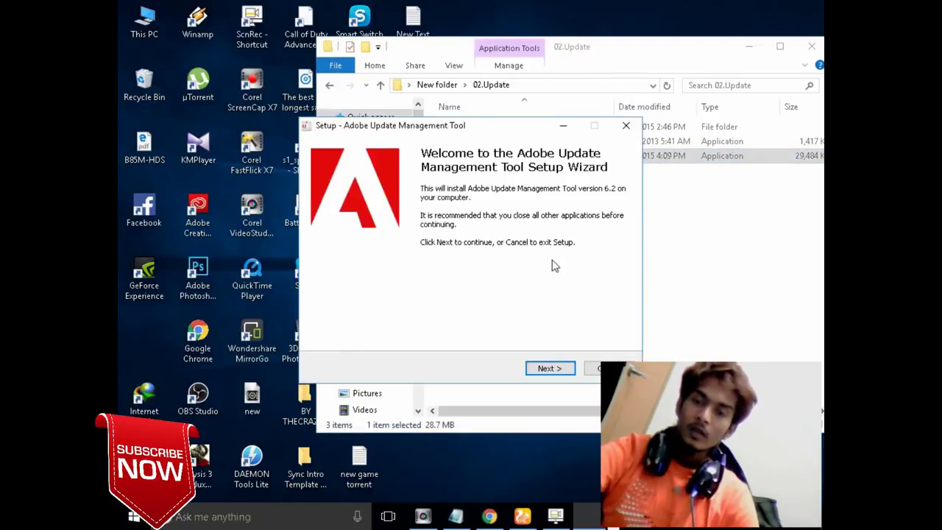
pyautogui.moveTo(515, 137); pyautogui.dragTo(515, 321)
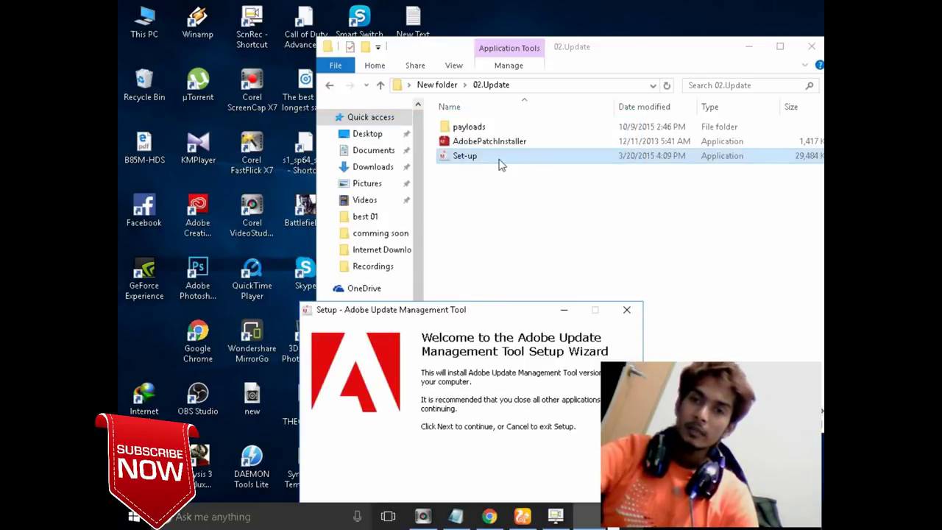
pyautogui.moveTo(450, 309); pyautogui.dragTo(451, 95)
# - Install the Update Management Tool to the default location, no desktop icon, launching it on finish
pyautogui.click(550, 338)
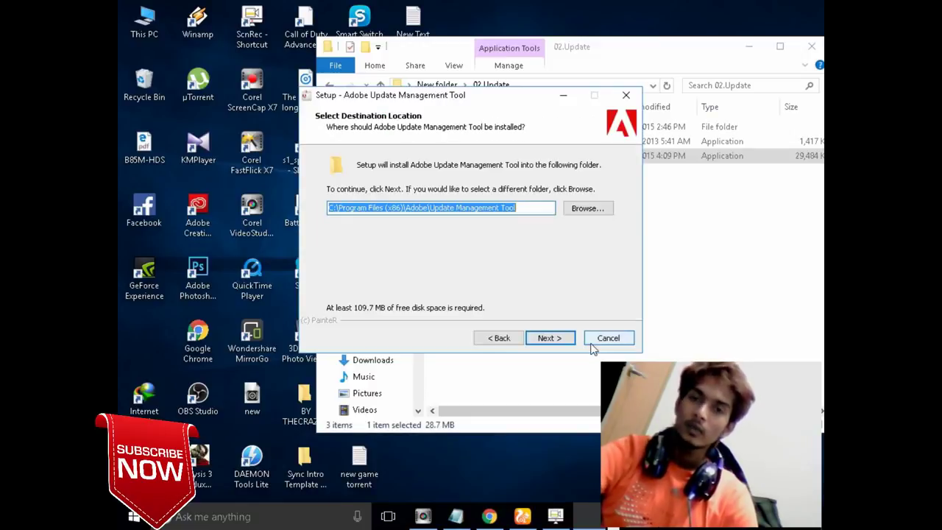
pyautogui.click(548, 338)
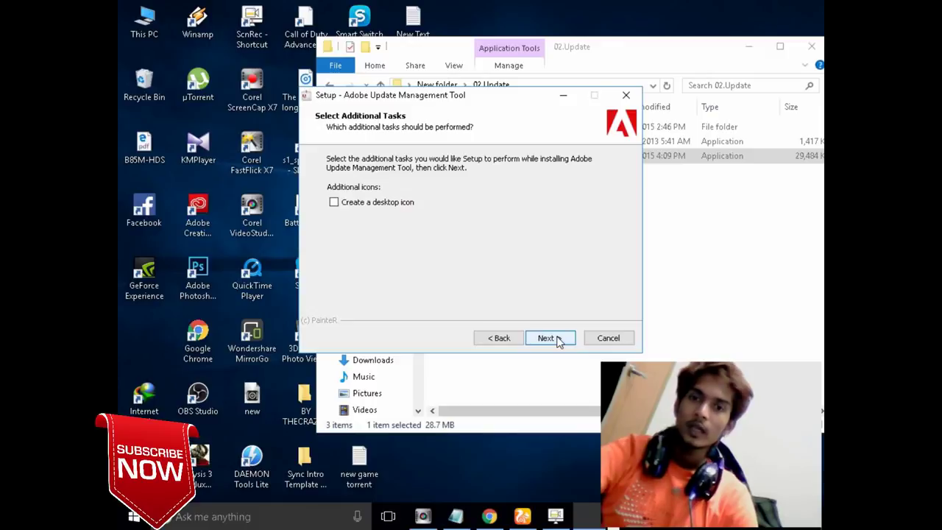
pyautogui.click(555, 339)
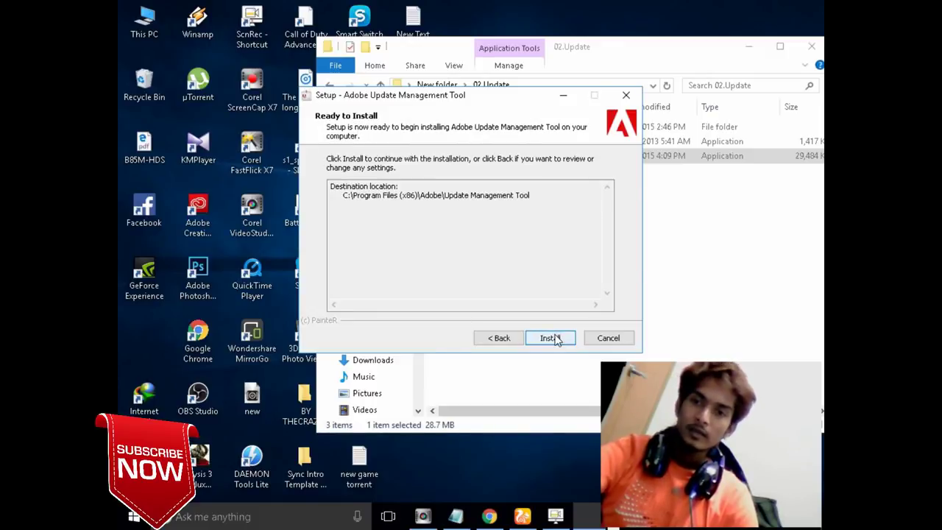
pyautogui.click(554, 338)
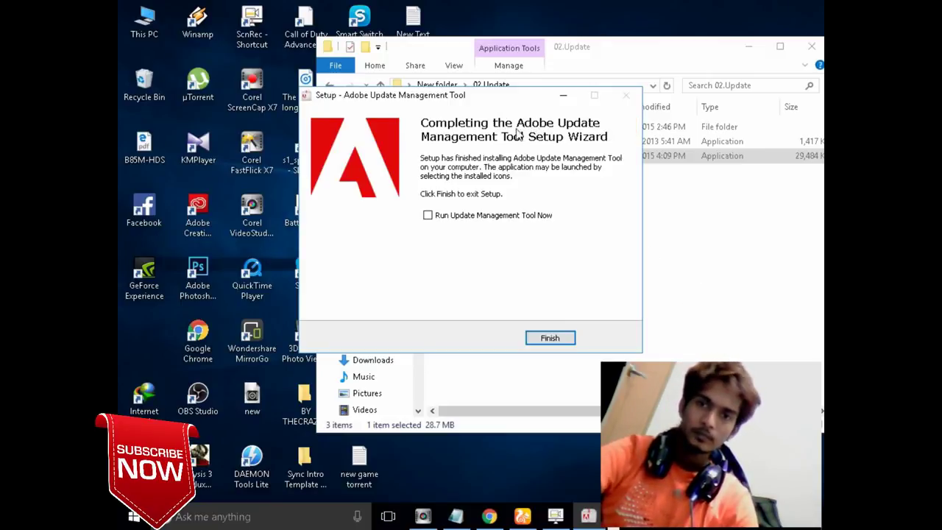
pyautogui.click(427, 215)
pyautogui.click(563, 340)
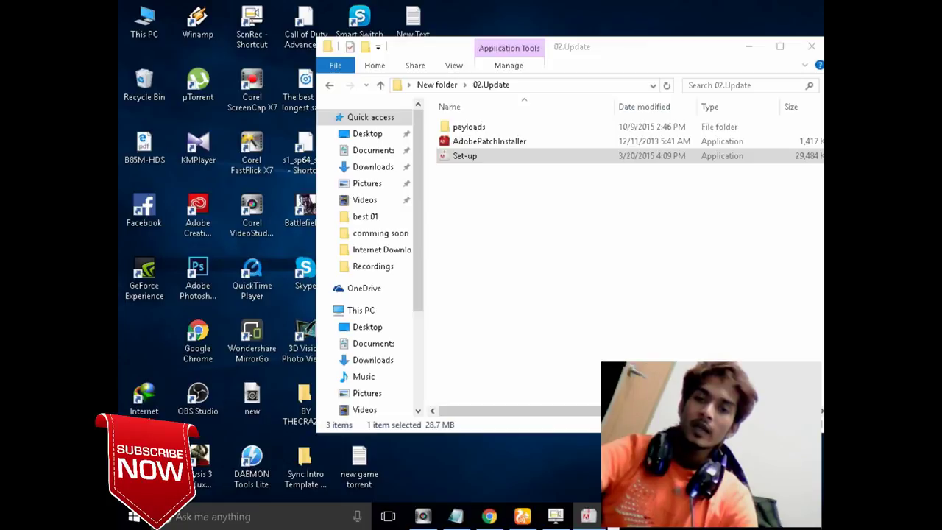
# - Choose Install Offline Updates in the Update Management Tool and bring its Offline Update dialog forward
pyautogui.click(463, 181)
pyautogui.moveTo(463, 182); pyautogui.dragTo(584, 193)
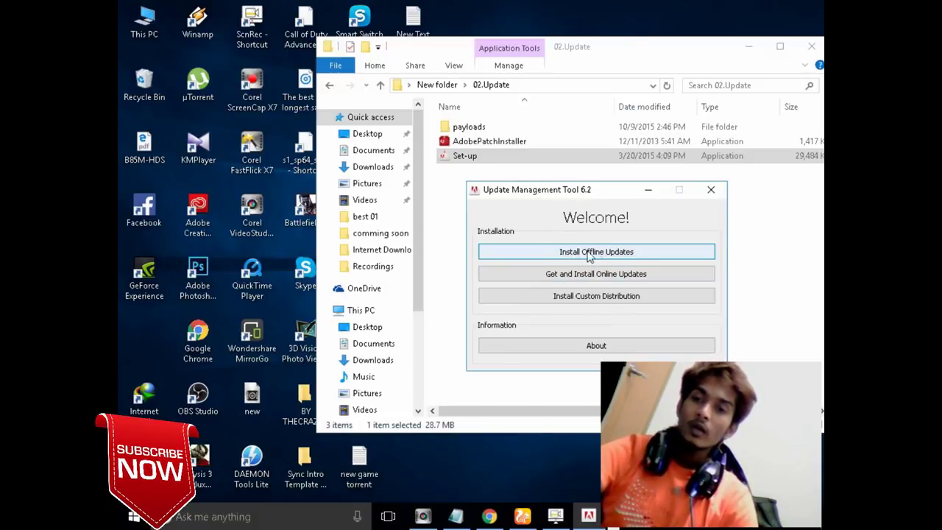
pyautogui.click(638, 255)
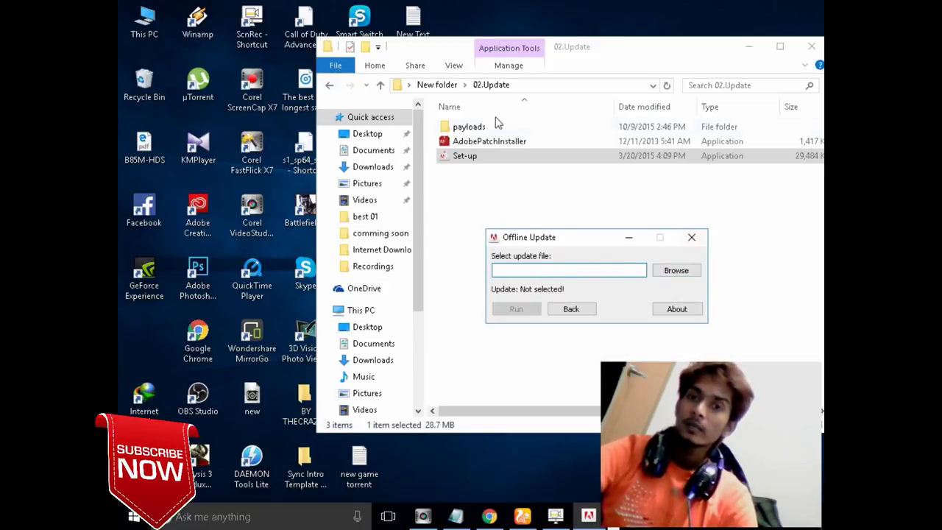
pyautogui.click(519, 143)
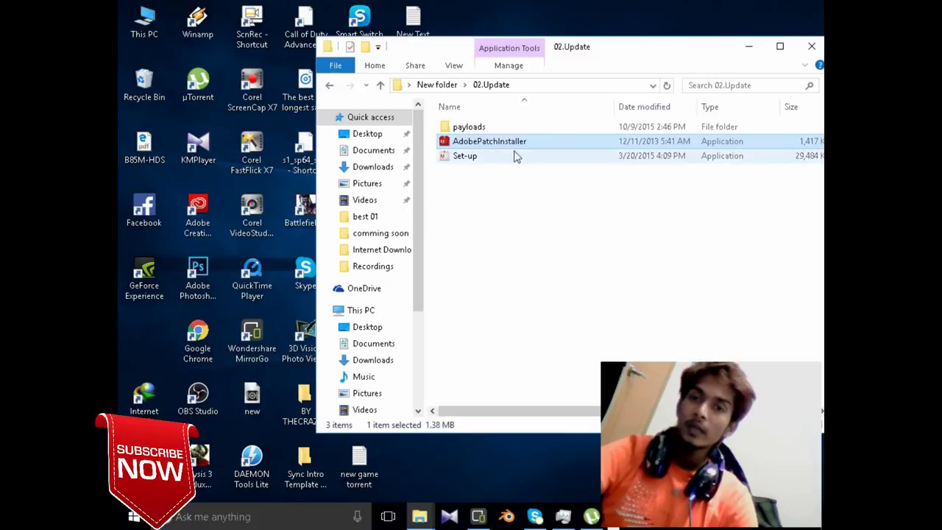
pyautogui.moveTo(619, 41); pyautogui.dragTo(398, 130)
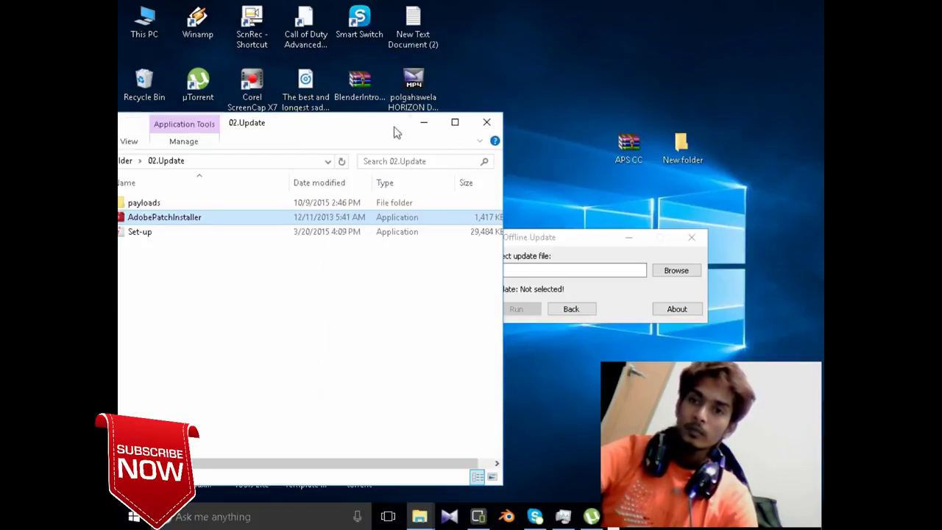
pyautogui.click(548, 269)
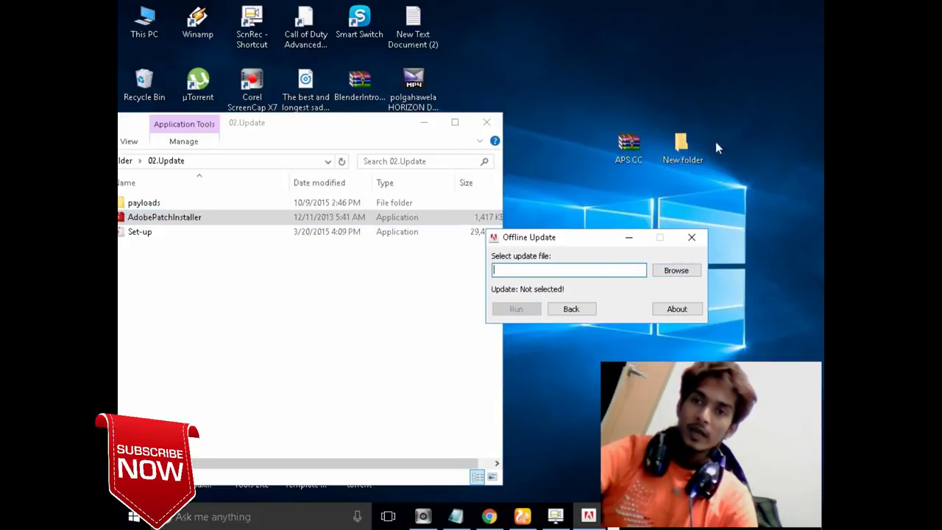
# - Browse to Desktop > New folder > 02.Update and load AdobePatchInstaller as the update file
pyautogui.click(677, 271)
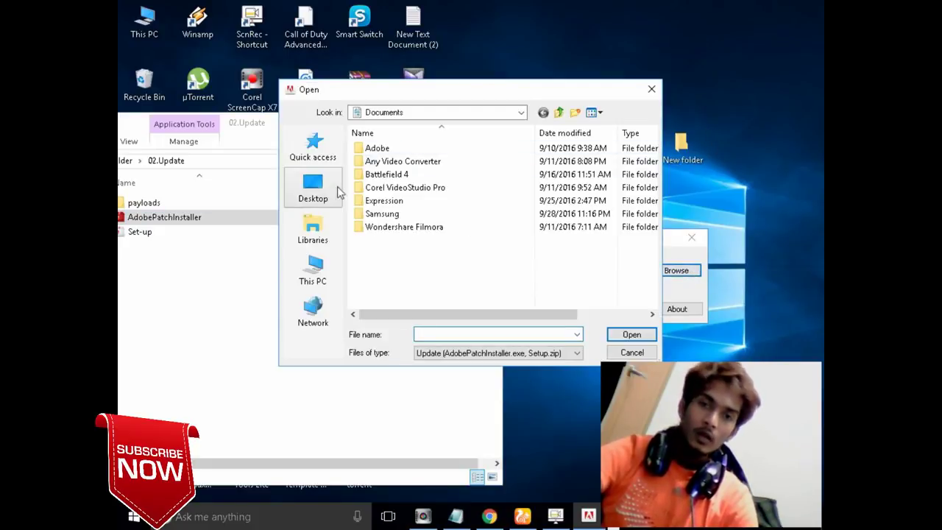
pyautogui.click(317, 193)
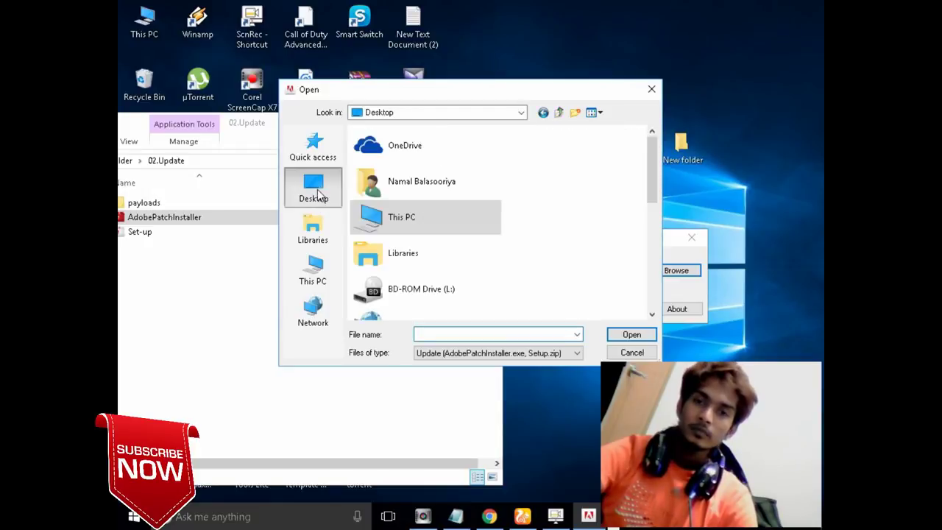
pyautogui.scroll(-6, 492, 210)
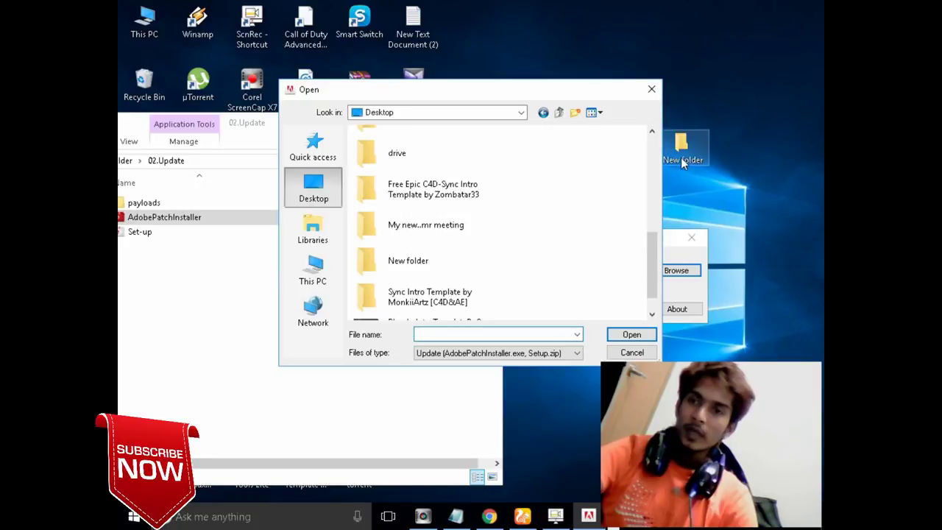
pyautogui.doubleClick(421, 264)
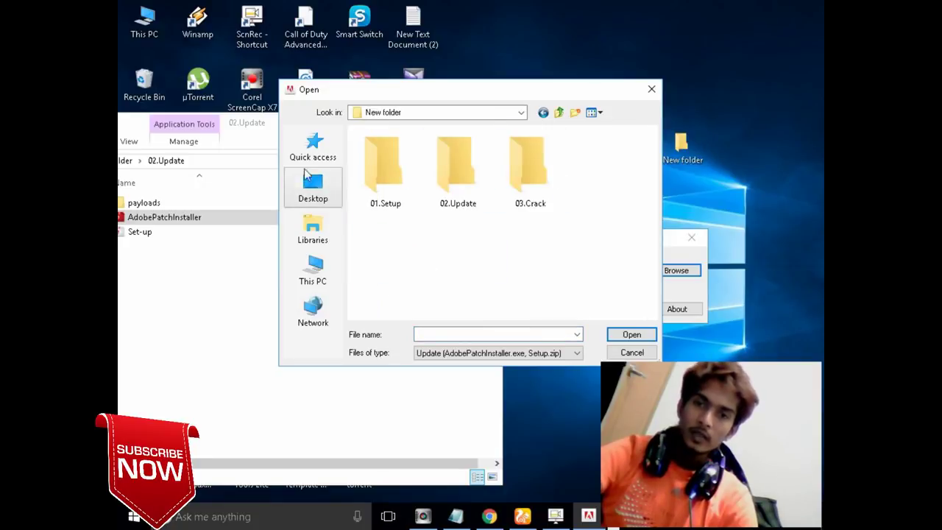
pyautogui.doubleClick(457, 182)
pyautogui.click(389, 165)
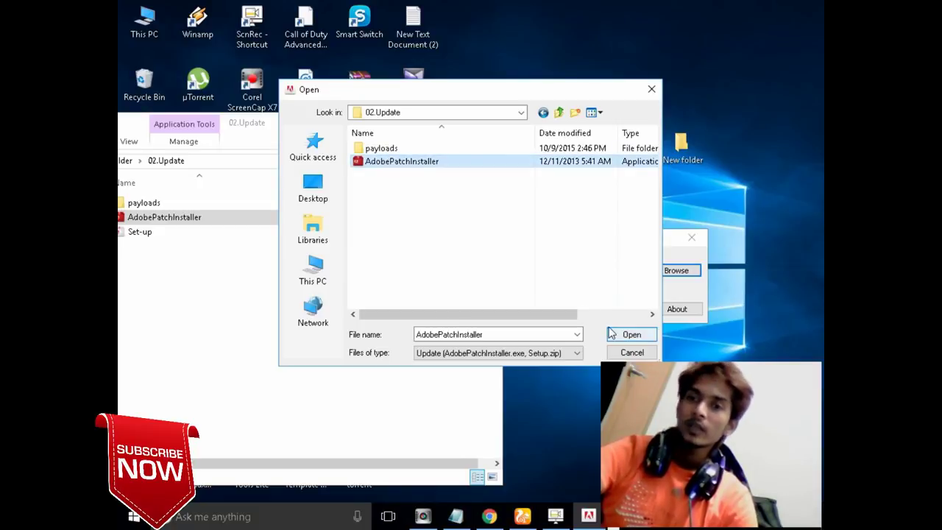
pyautogui.click(629, 334)
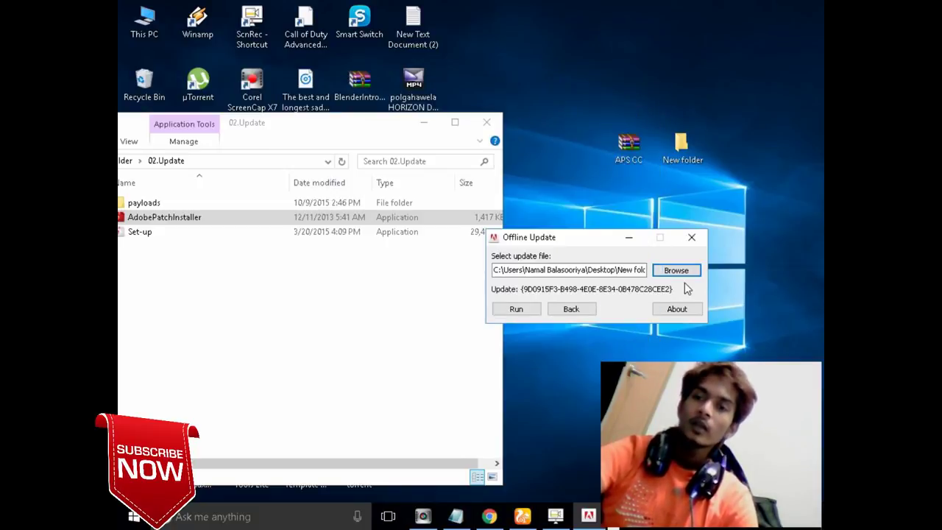
# - Run the offline Photoshop 14.2 update, then close the Offline Update dialog and the tool
pyautogui.click(516, 310)
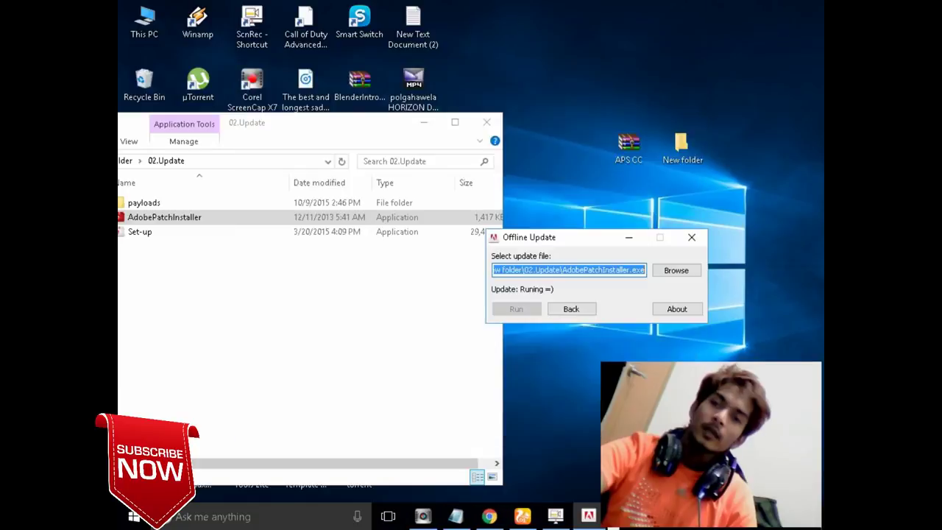
pyautogui.click(692, 238)
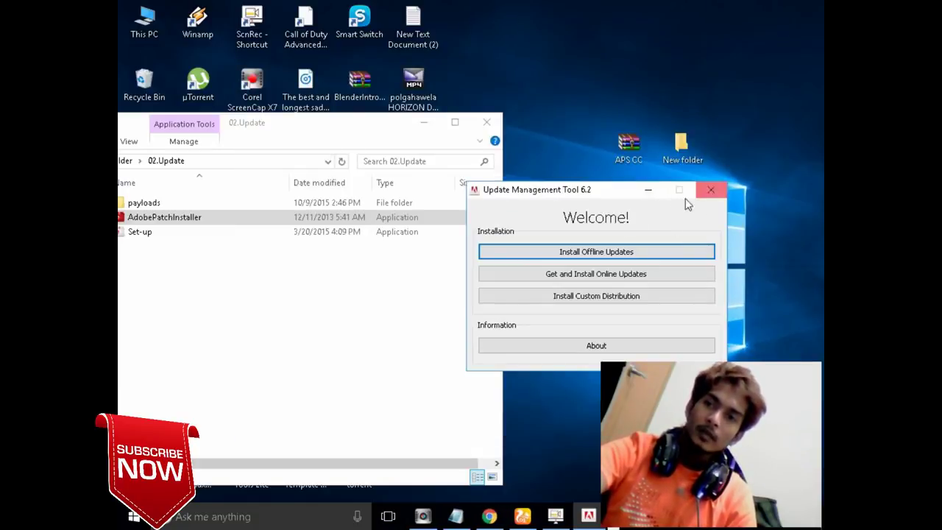
pyautogui.click(711, 191)
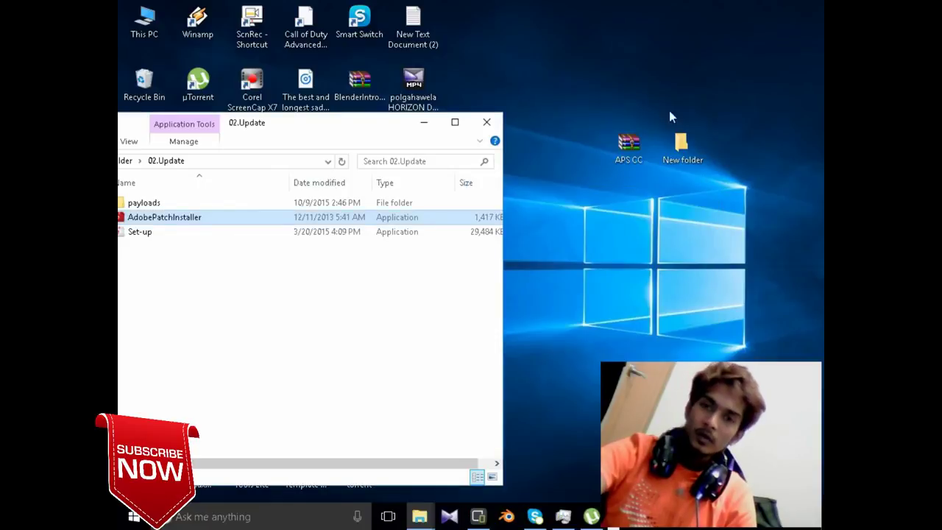
# - Go up to New folder, open 03.Crack\2 crack, and run Adobe.CC.Anticloud
pyautogui.moveTo(301, 127); pyautogui.dragTo(542, 26)
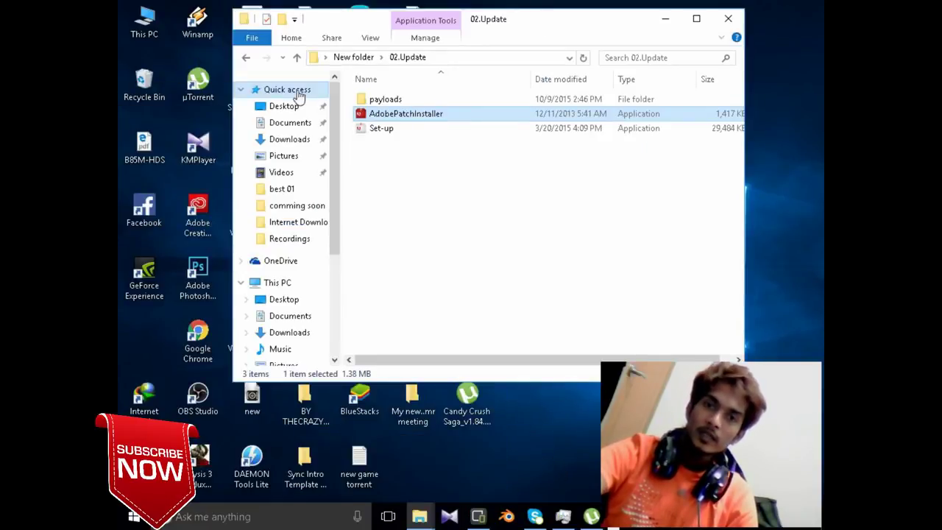
pyautogui.click(298, 59)
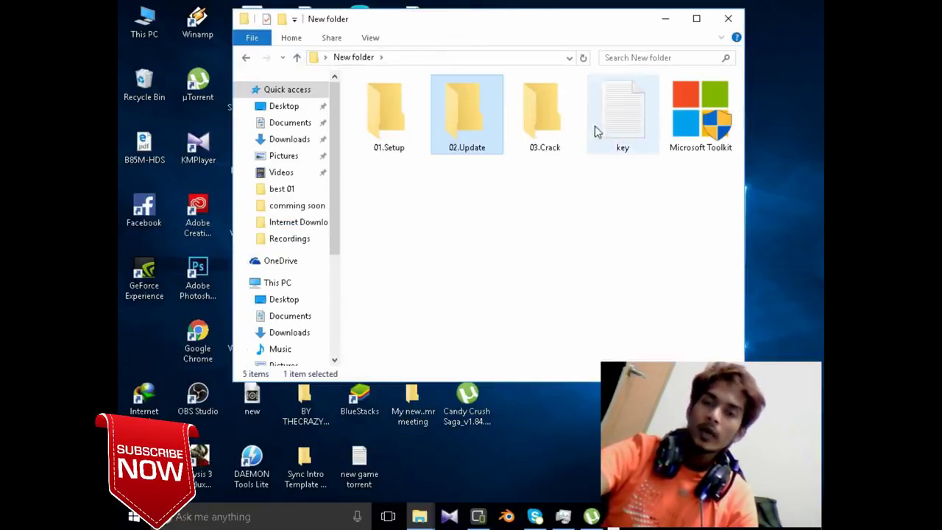
pyautogui.doubleClick(541, 133)
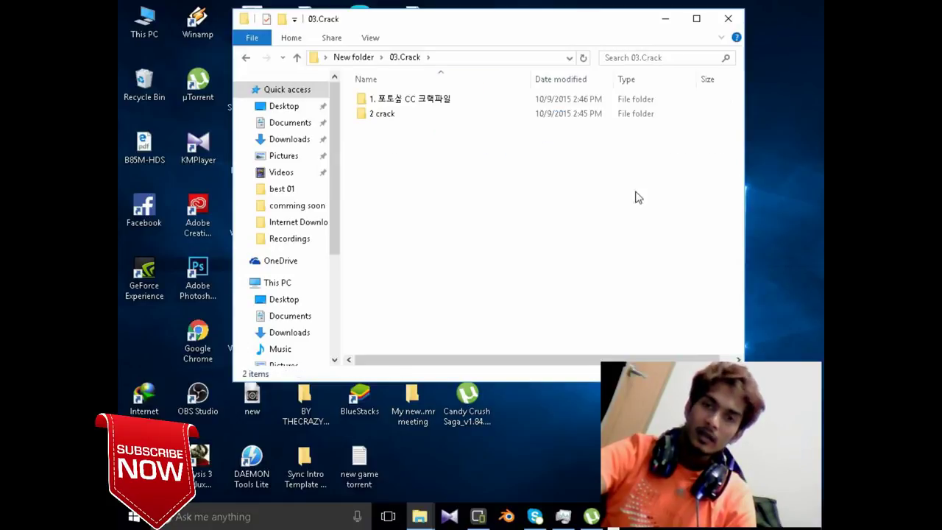
pyautogui.click(447, 98)
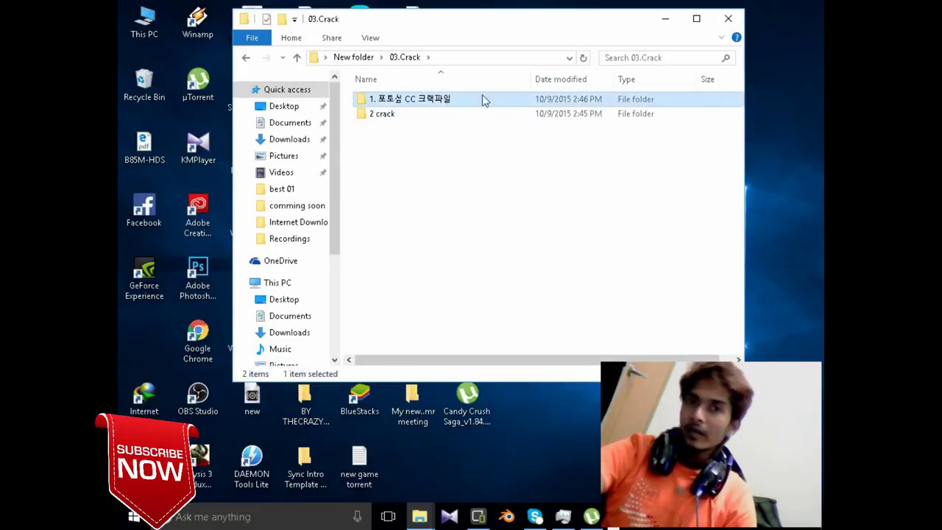
pyautogui.click(412, 118)
pyautogui.doubleClick(412, 116)
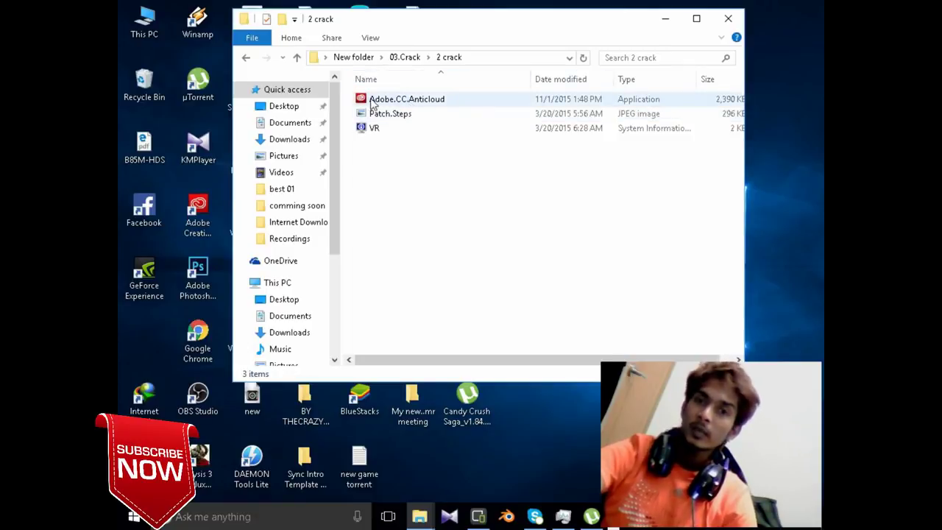
pyautogui.doubleClick(465, 103)
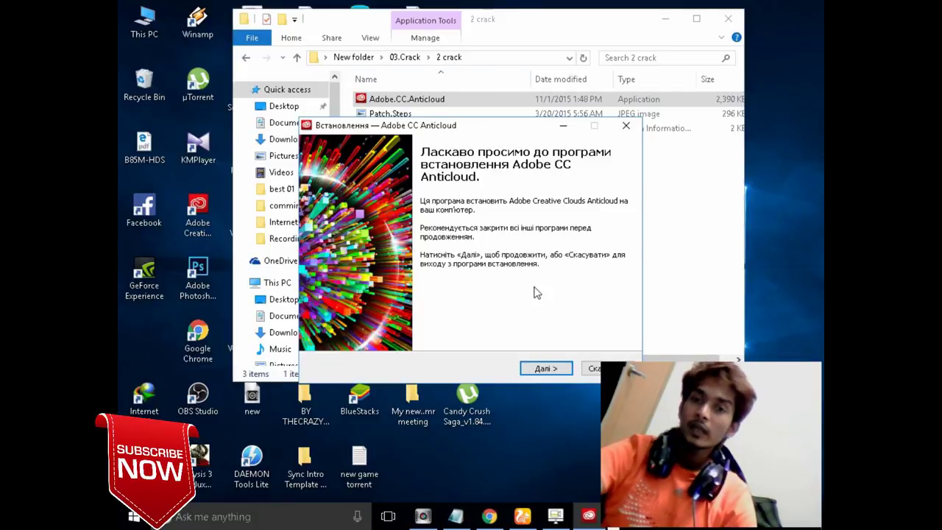
# - Accept 'Я приймаю умови угоди' and finish the Anticloud install with Готово
pyautogui.click(546, 368)
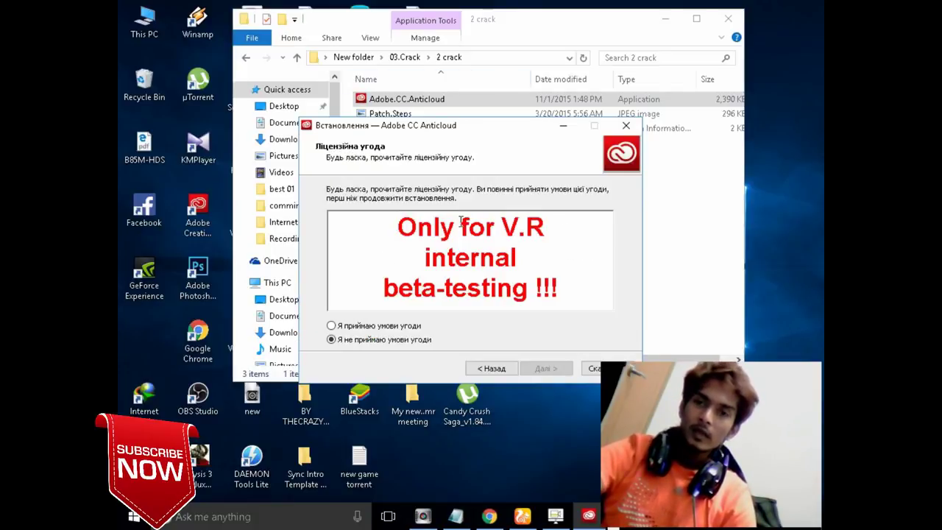
pyautogui.click(491, 368)
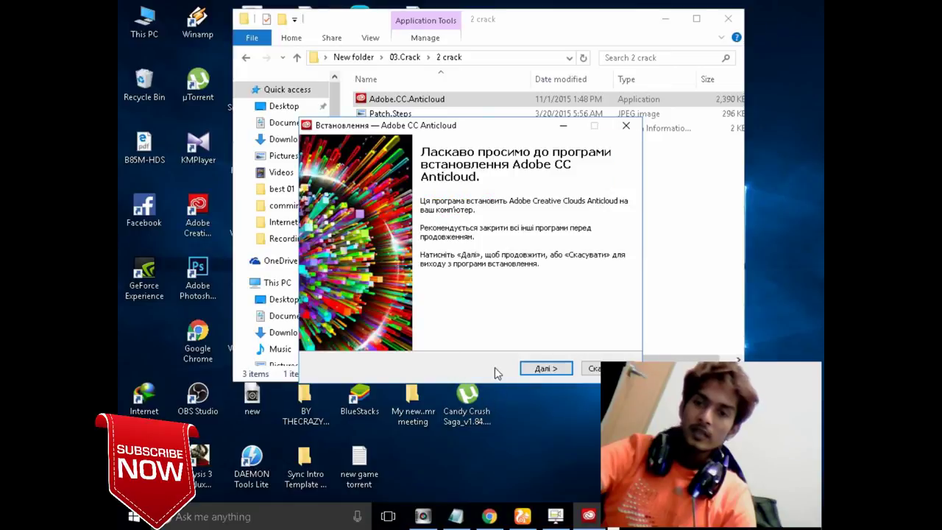
pyautogui.click(549, 369)
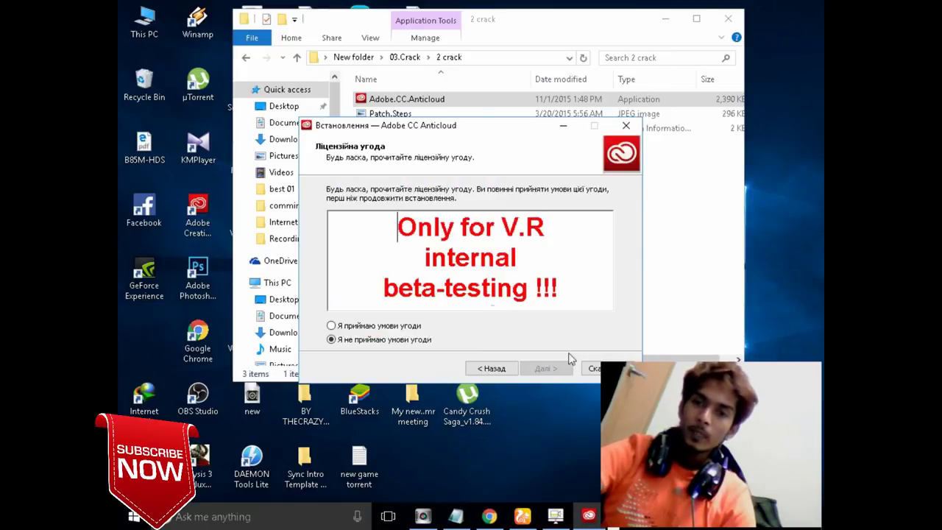
pyautogui.click(331, 326)
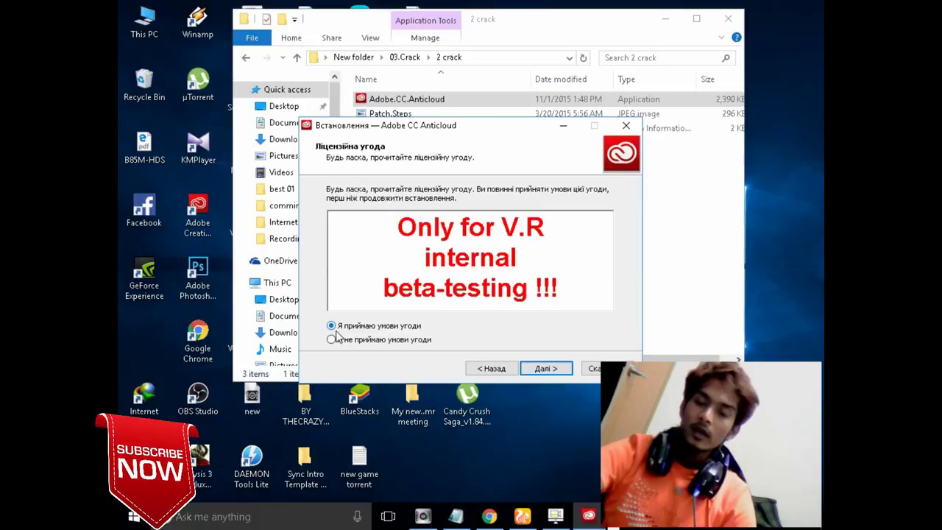
pyautogui.click(558, 370)
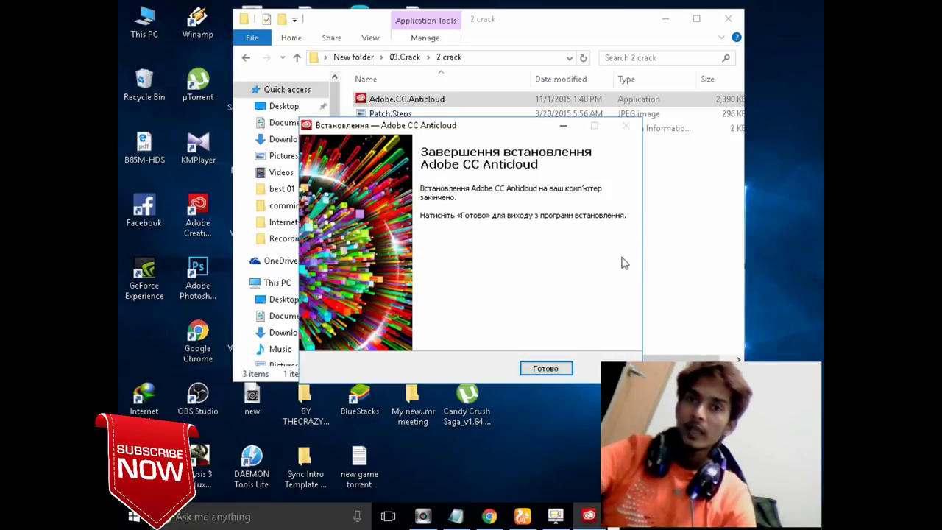
pyautogui.click(545, 367)
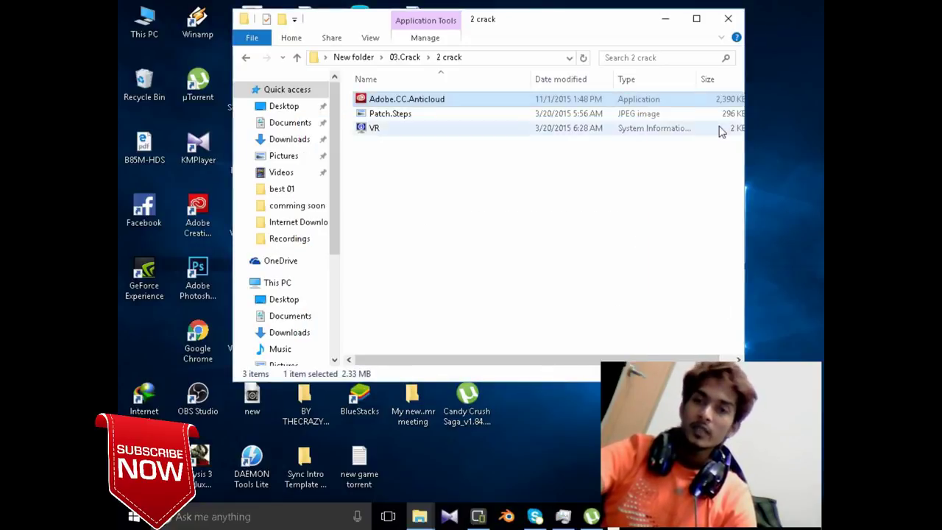
# - Step back twice to New folder and close File Explorer
pyautogui.click(246, 58)
pyautogui.click(247, 58)
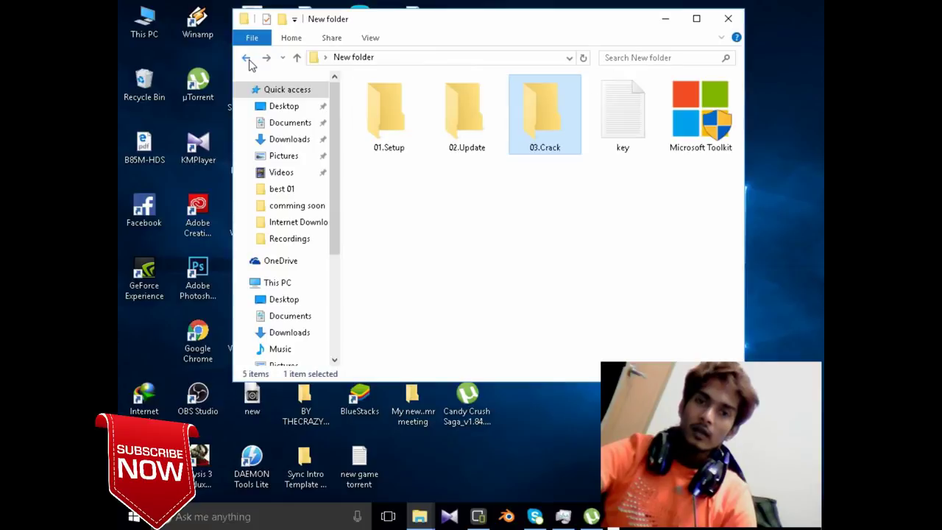
pyautogui.click(728, 19)
# - Refresh the desktop and launch the Adobe Photoshop CC shortcut
pyautogui.rightClick(630, 3)
pyautogui.click(666, 42)
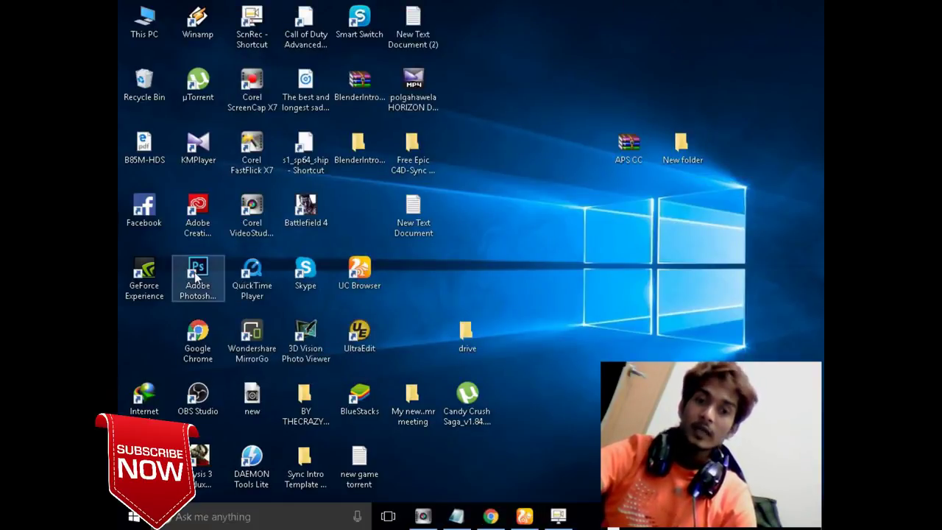
pyautogui.click(195, 276)
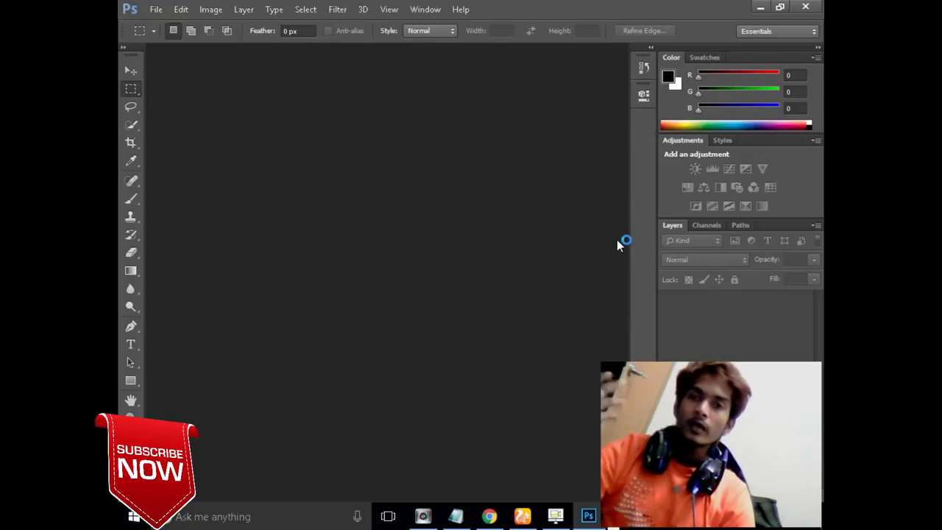
# - Check the 3D menu and the File > Open dialog, then quit Photoshop
pyautogui.click(361, 9)
pyautogui.click(361, 9)
pyautogui.click(163, 8)
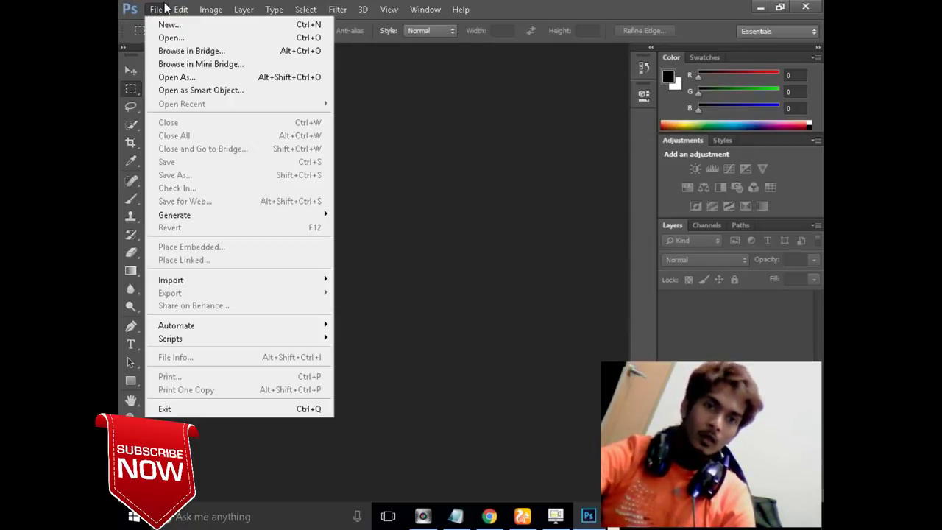
pyautogui.click(170, 37)
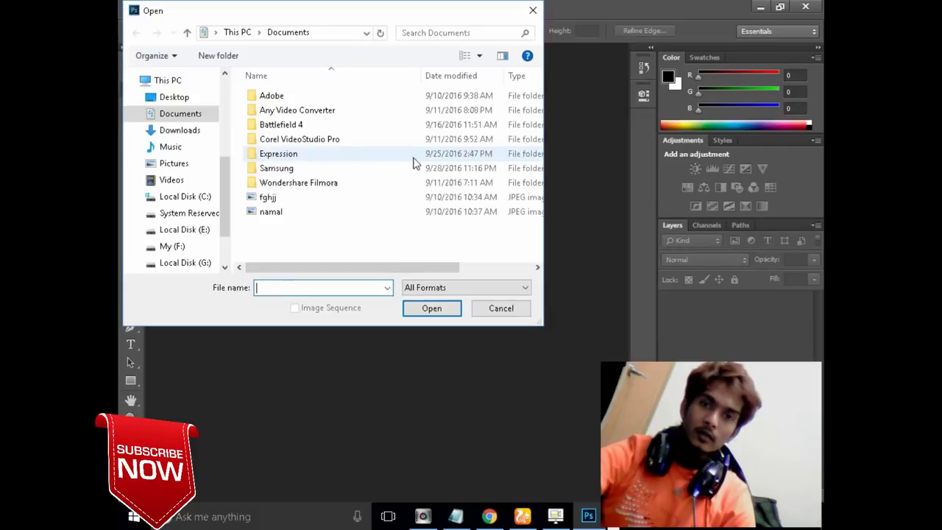
pyautogui.click(532, 10)
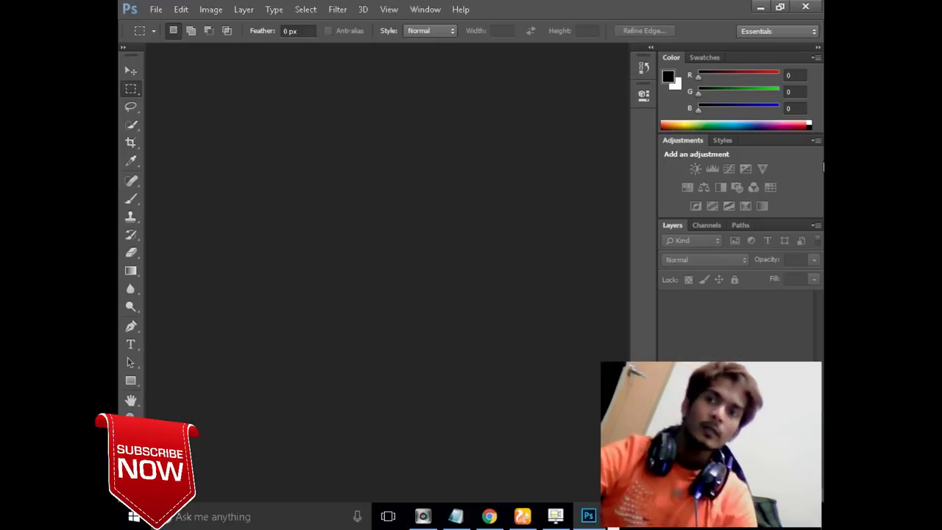
pyautogui.click(810, 9)
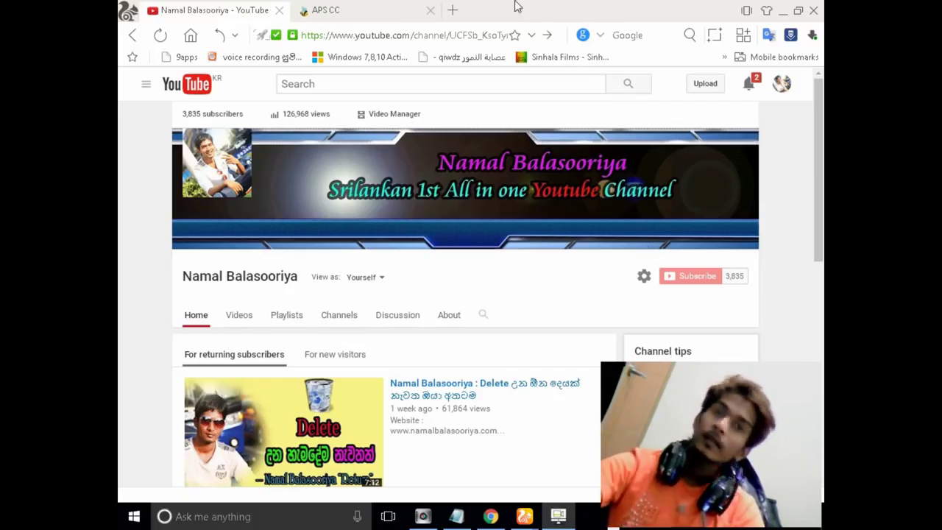
# - On the APS CC tab, get past the ad-blocker warning and close the blank popup
pyautogui.click(335, 12)
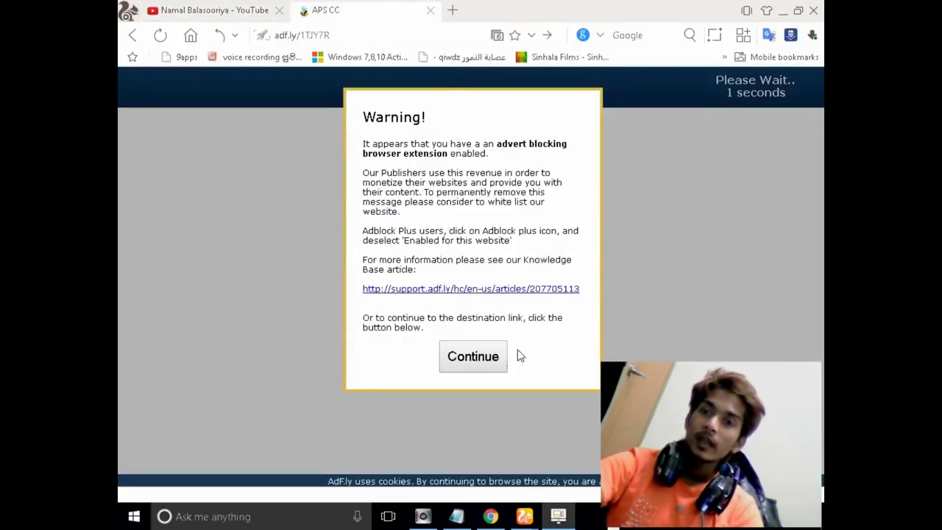
pyautogui.click(465, 366)
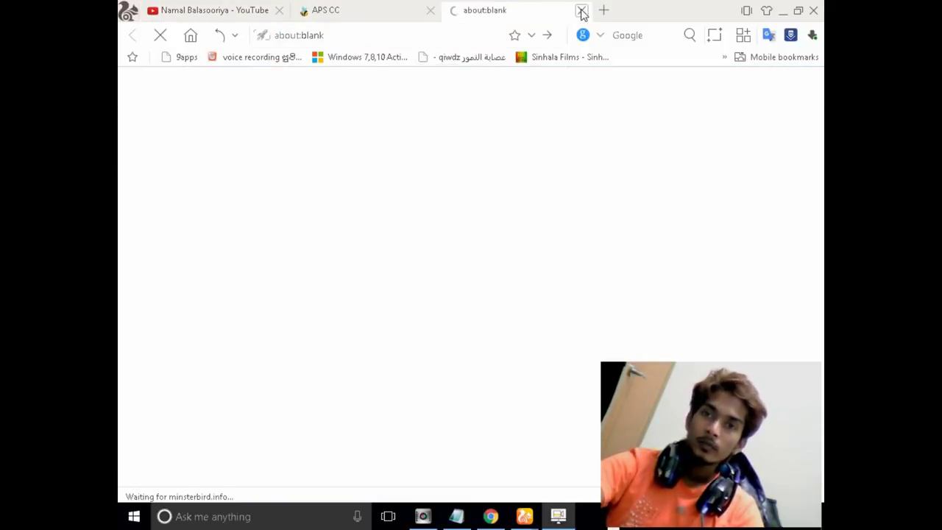
pyautogui.click(582, 10)
pyautogui.click(475, 361)
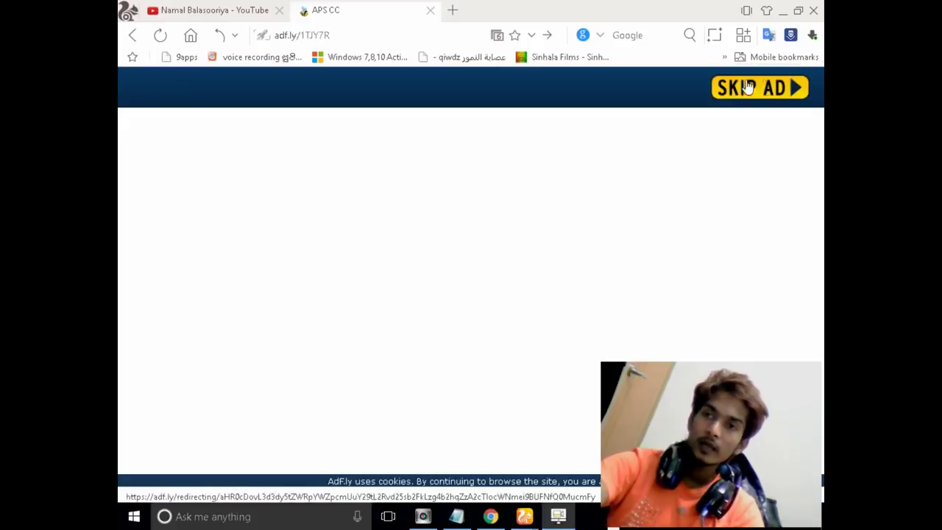
# - Skip the advert and start the APS CC.rar download from MediaFire in IDM
pyautogui.click(766, 90)
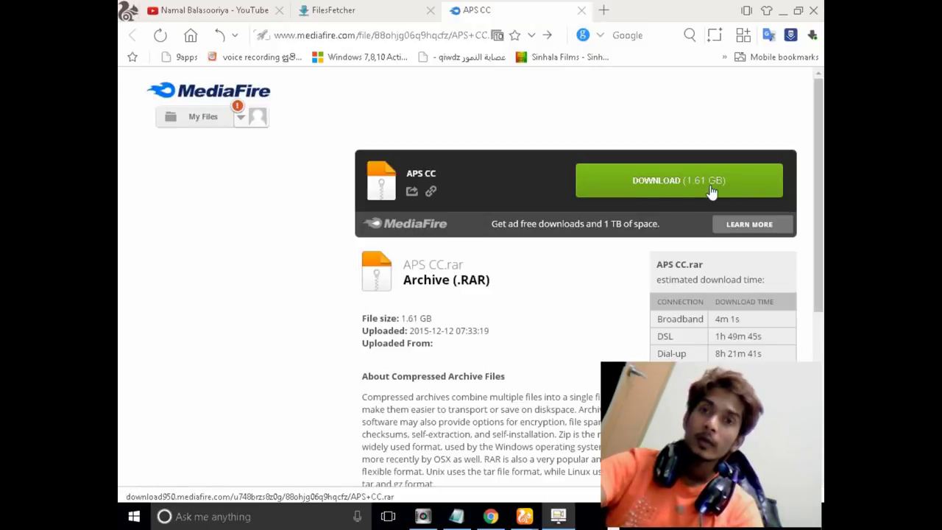
pyautogui.click(711, 191)
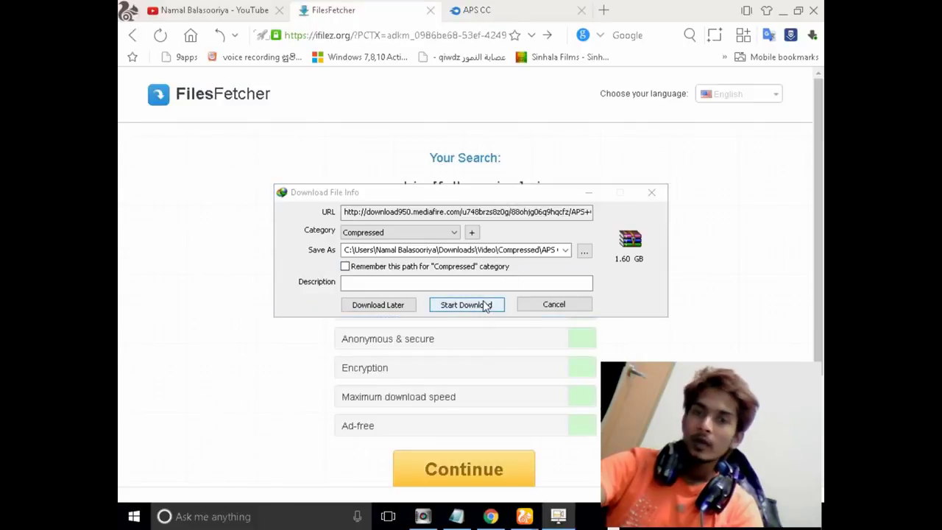
pyautogui.click(466, 305)
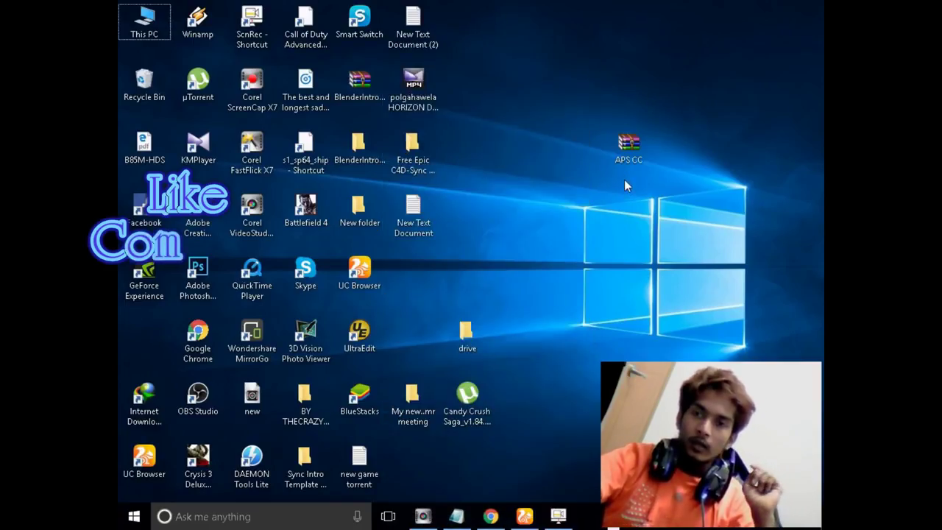
# - Select the APS CC archive on the desktop
pyautogui.click(647, 147)
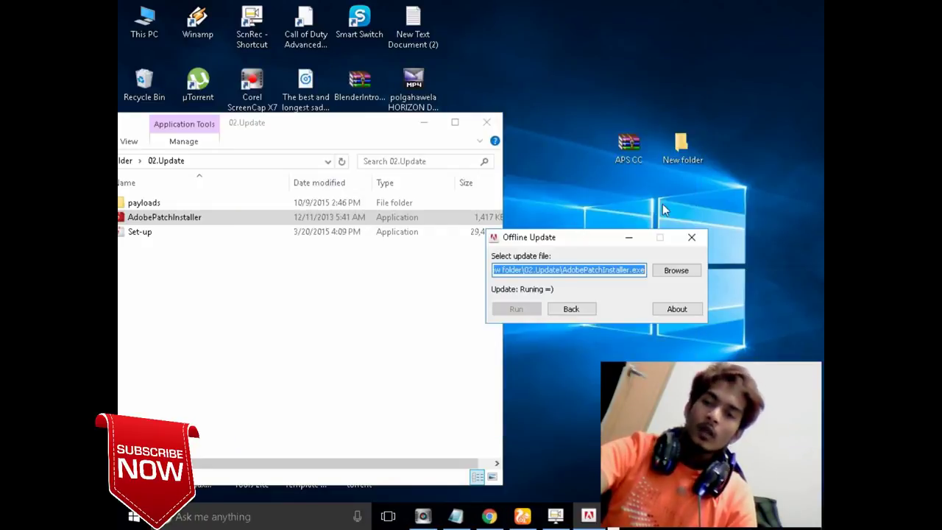
# - Close Offline Update and the Update Management Tool, and return Explorer to New folder
pyautogui.click(688, 241)
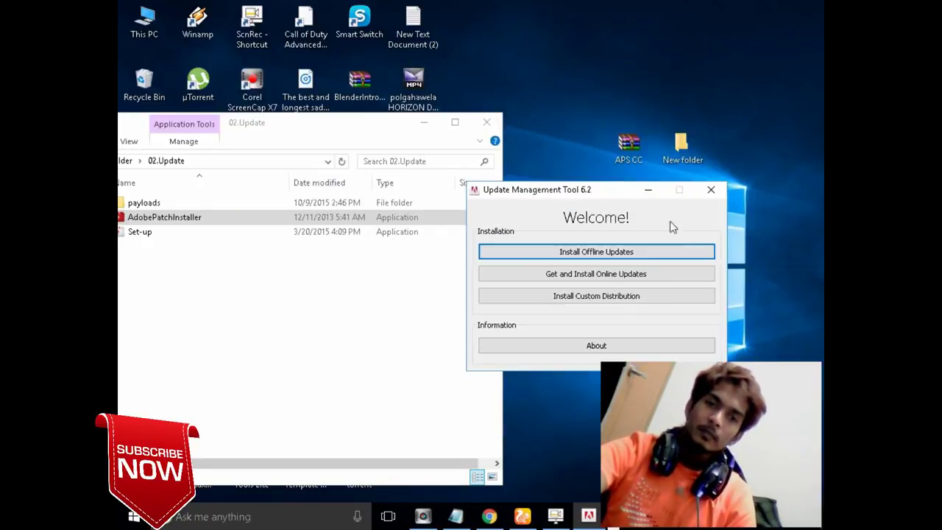
pyautogui.click(710, 192)
pyautogui.moveTo(303, 127); pyautogui.dragTo(544, 22)
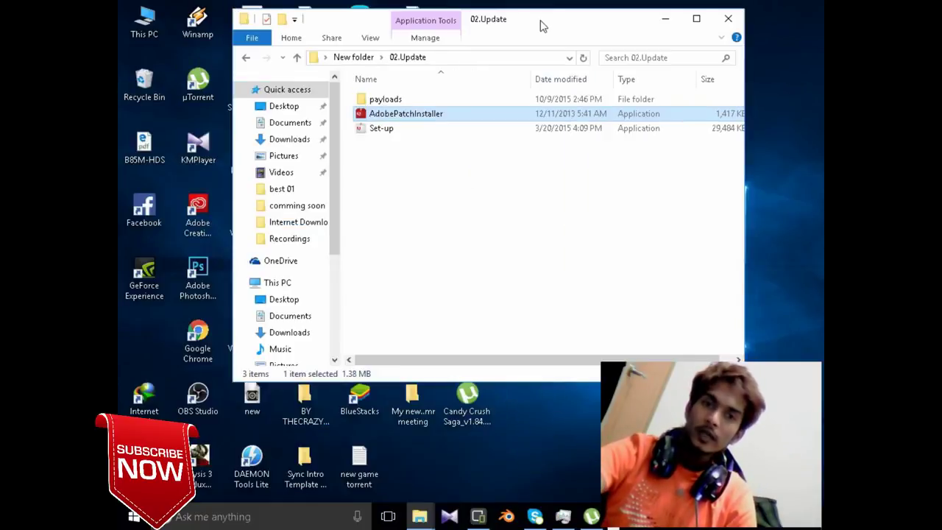
pyautogui.click(296, 58)
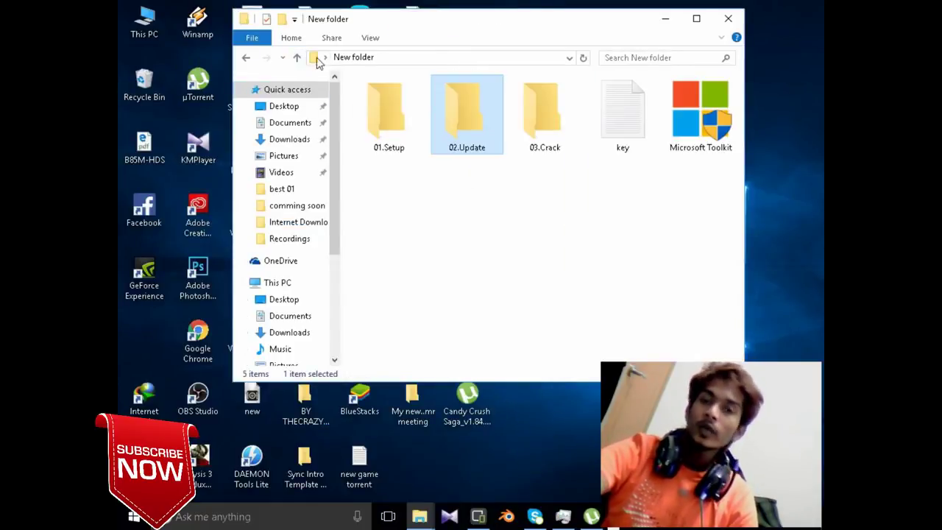
# - Open 03.Crack\2 crack and run Adobe.CC.Anticloud
pyautogui.doubleClick(543, 127)
pyautogui.click(446, 98)
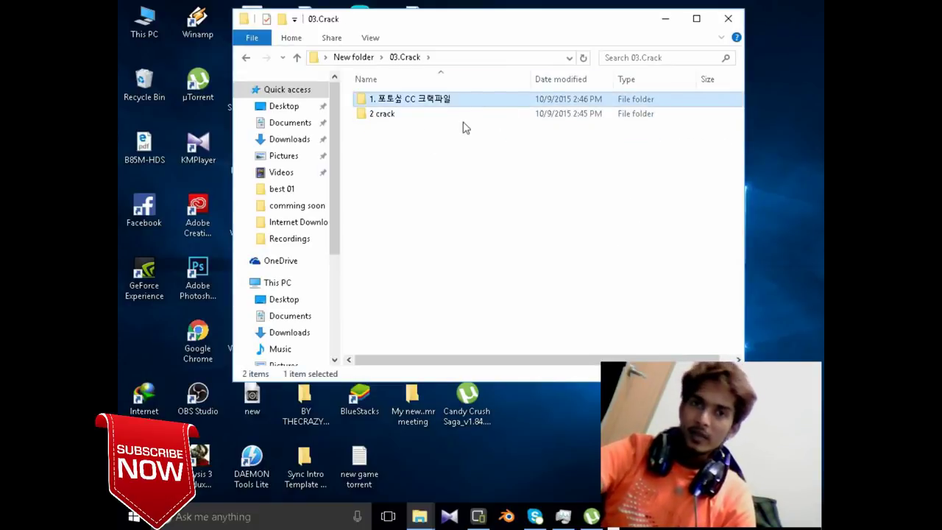
pyautogui.doubleClick(412, 114)
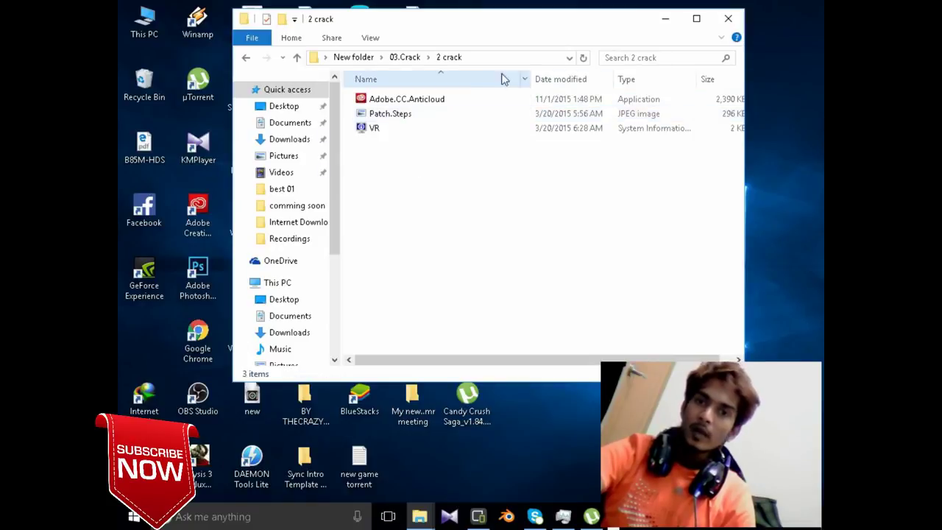
pyautogui.doubleClick(467, 101)
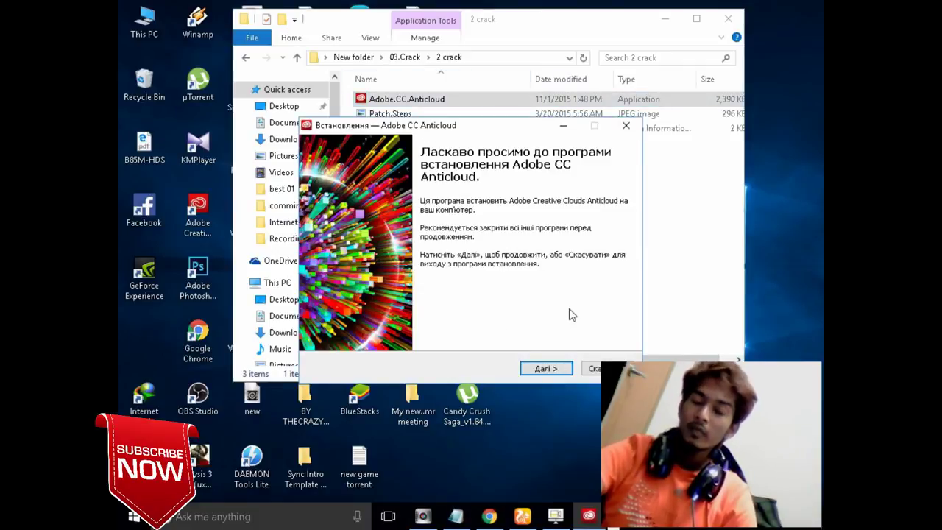
# - Accept 'Я приймаю умови угоди', finish Anticloud with Готово, and go back to 03.Crack
pyautogui.click(548, 368)
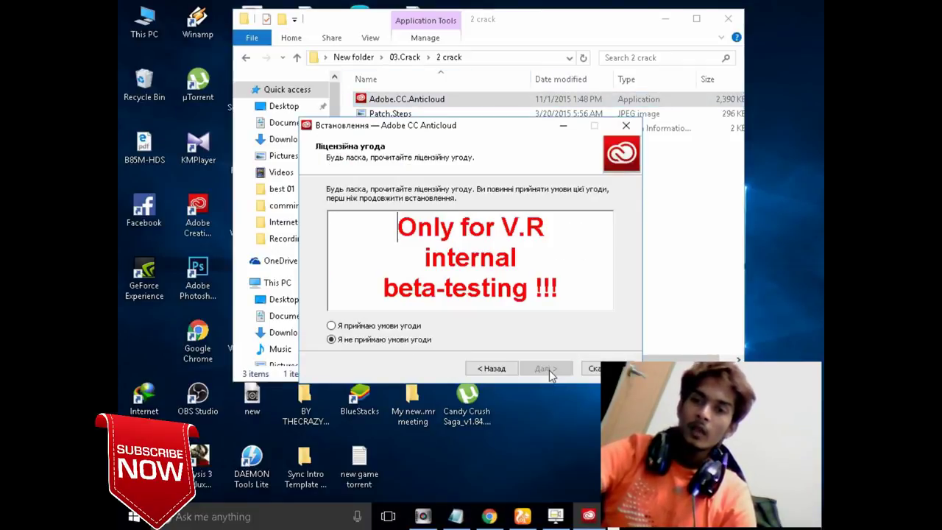
pyautogui.click(491, 368)
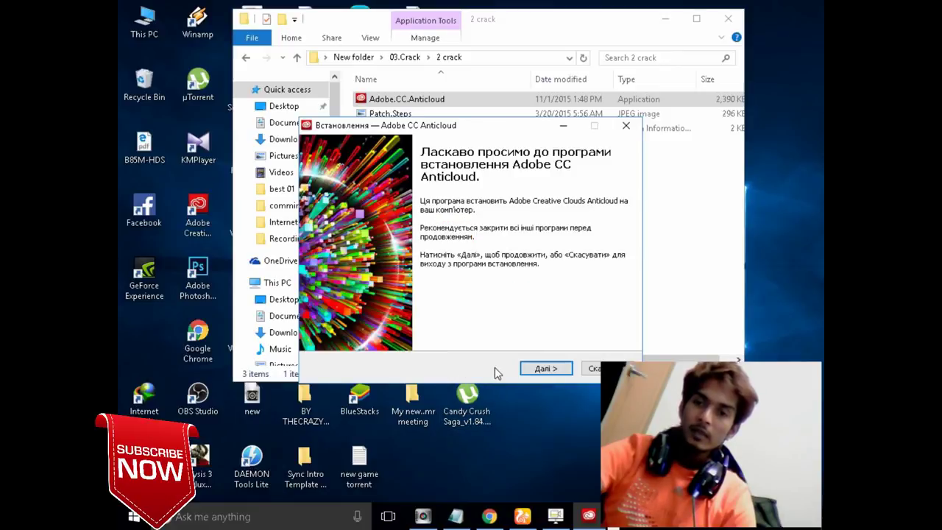
pyautogui.click(544, 368)
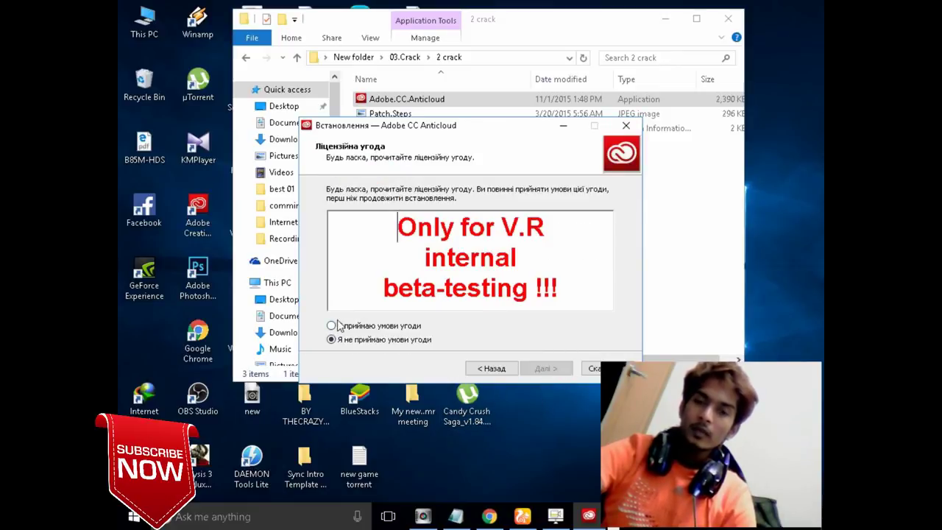
pyautogui.click(331, 327)
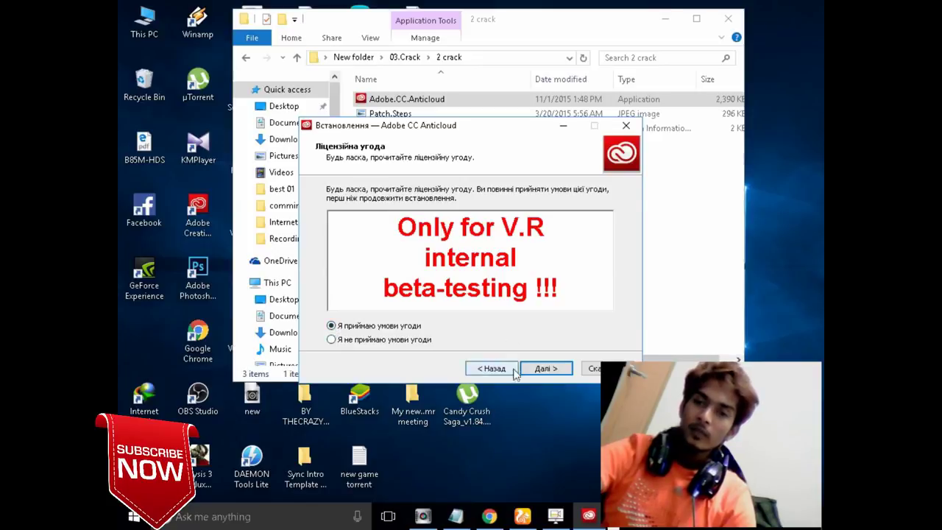
pyautogui.click(546, 369)
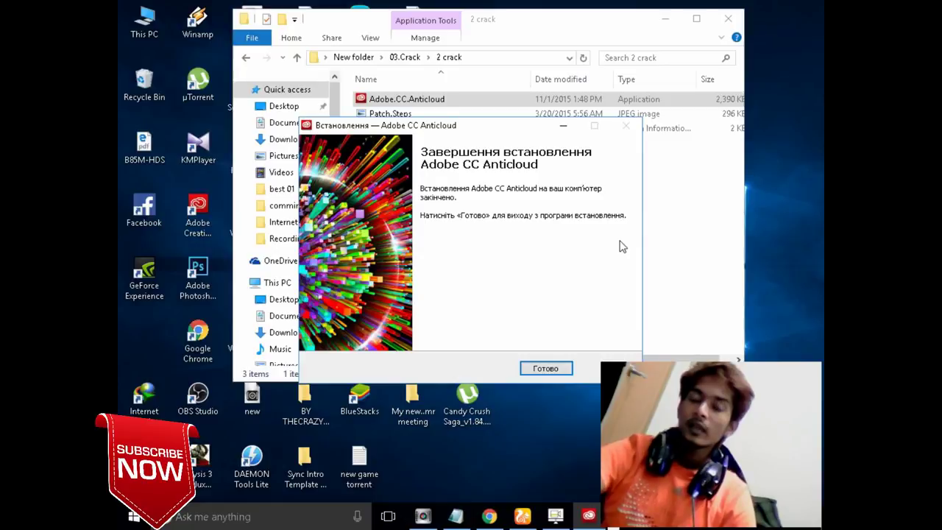
pyautogui.click(557, 364)
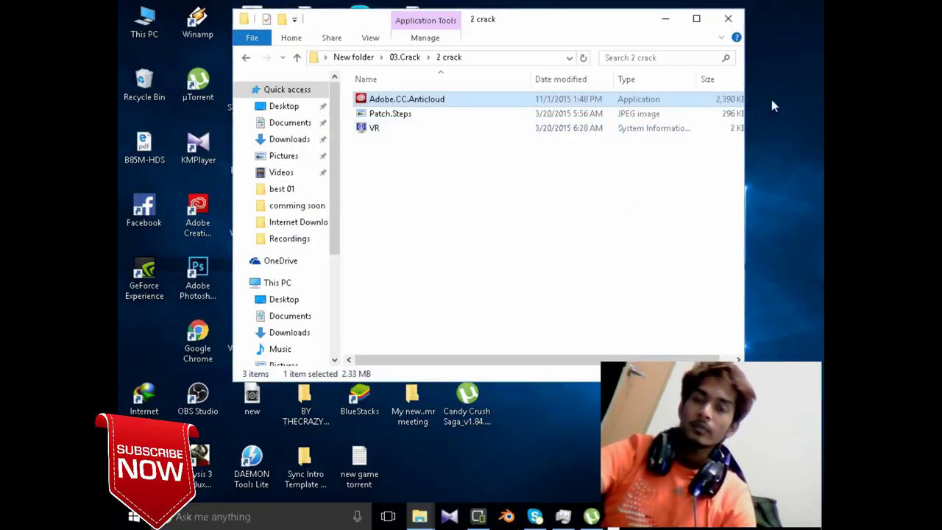
pyautogui.click(248, 60)
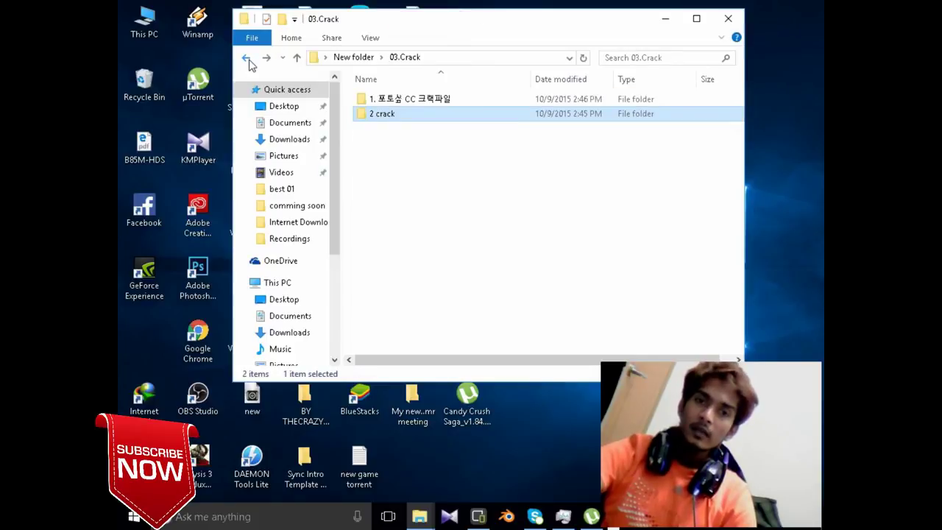
# - Refresh the desktop, launch Adobe Photoshop CC, and return Explorer to New folder
pyautogui.click(248, 60)
pyautogui.click(740, 25)
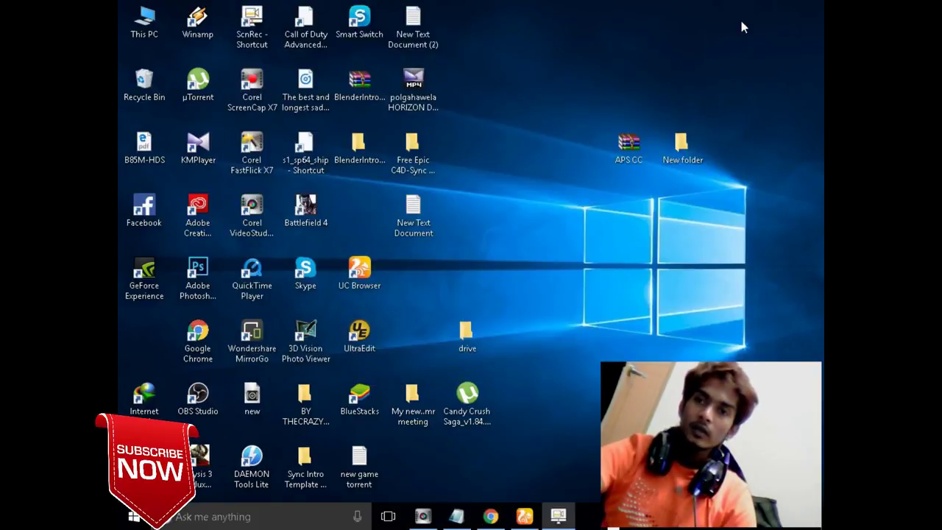
pyautogui.rightClick(627, 7)
pyautogui.click(665, 40)
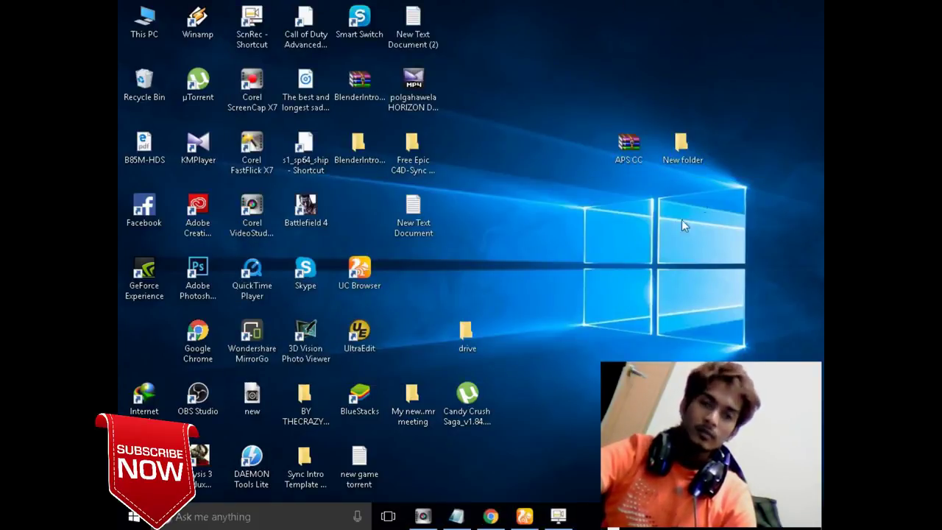
pyautogui.doubleClick(207, 271)
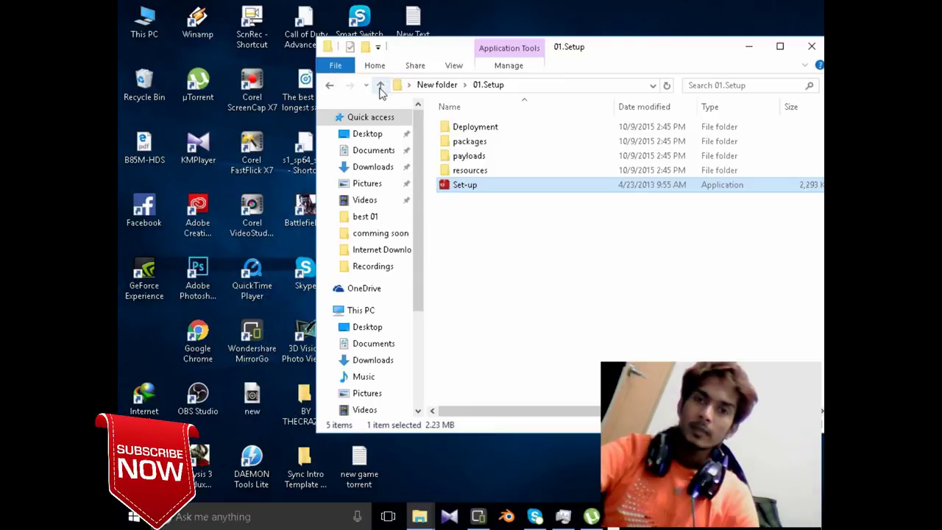
pyautogui.click(381, 85)
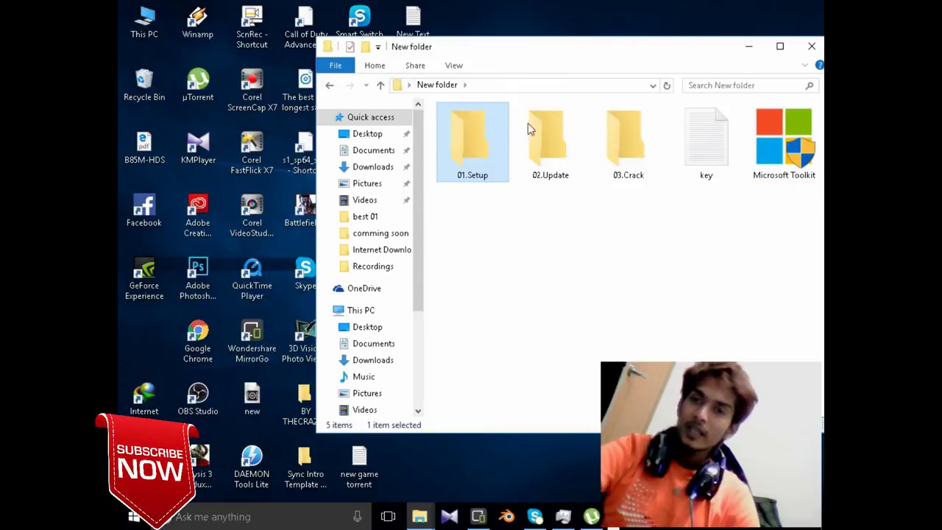
# - Open the 02.Update folder and run the Set-up installer
pyautogui.click(560, 163)
pyautogui.doubleClick(560, 164)
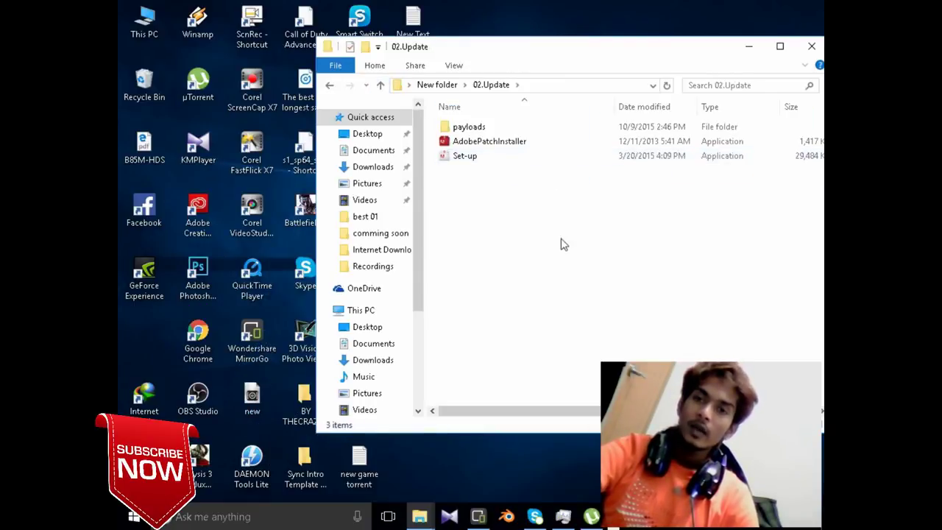
pyautogui.doubleClick(550, 155)
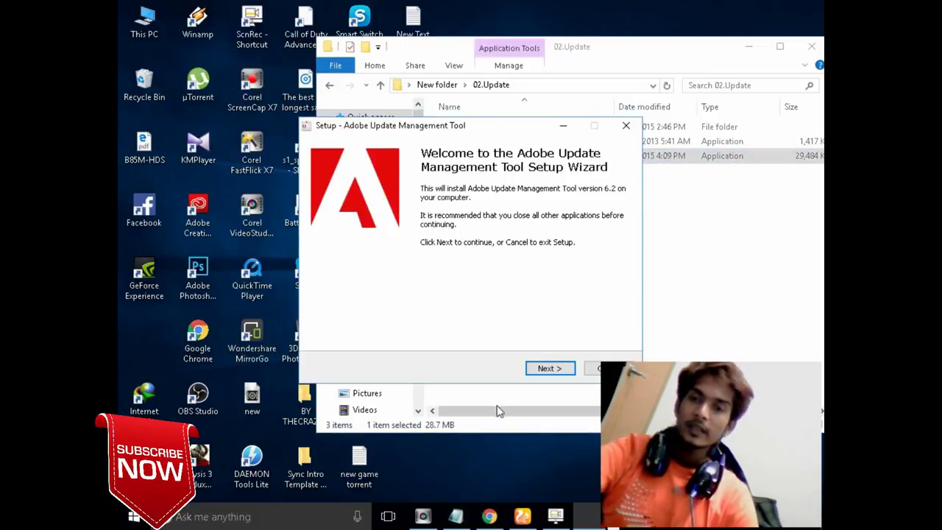
pyautogui.moveTo(506, 125); pyautogui.dragTo(507, 309)
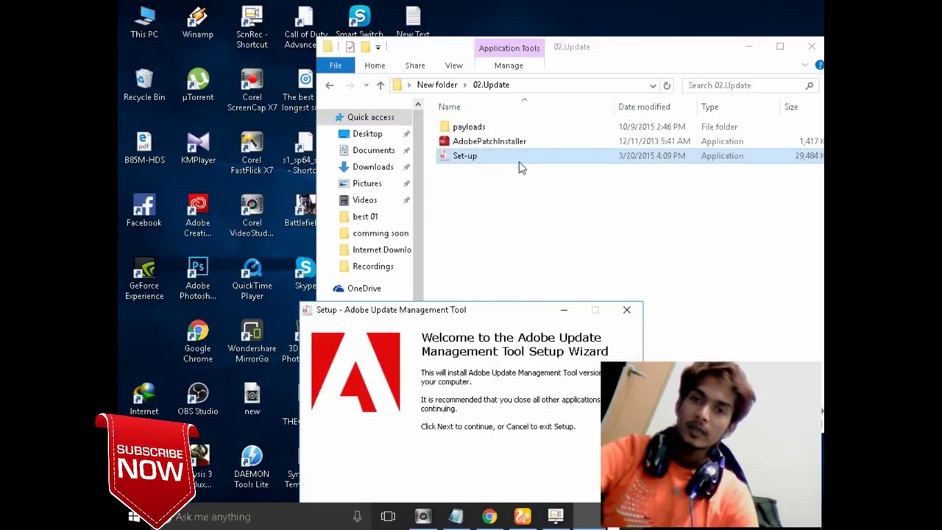
pyautogui.moveTo(448, 310); pyautogui.dragTo(447, 96)
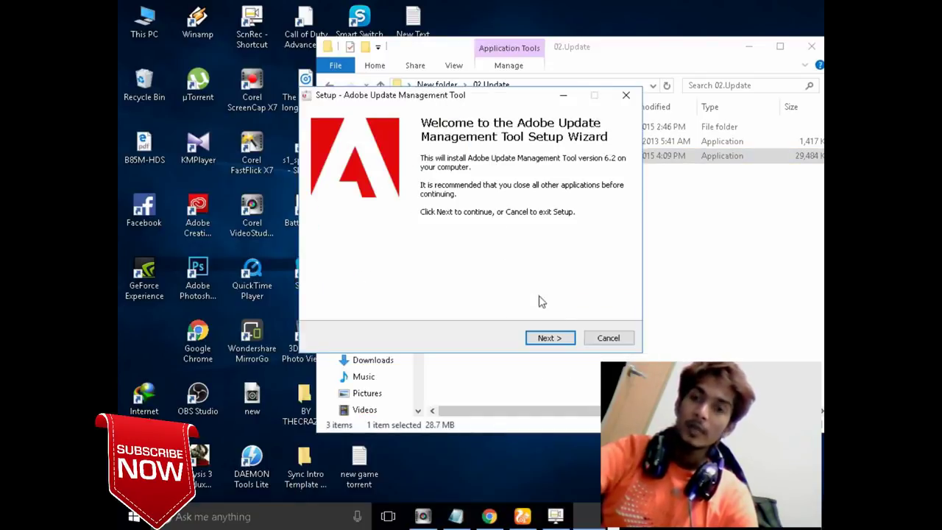
# - Install Update Management Tool 6.2 with default location, no desktop icon, launching it on finish
pyautogui.click(549, 338)
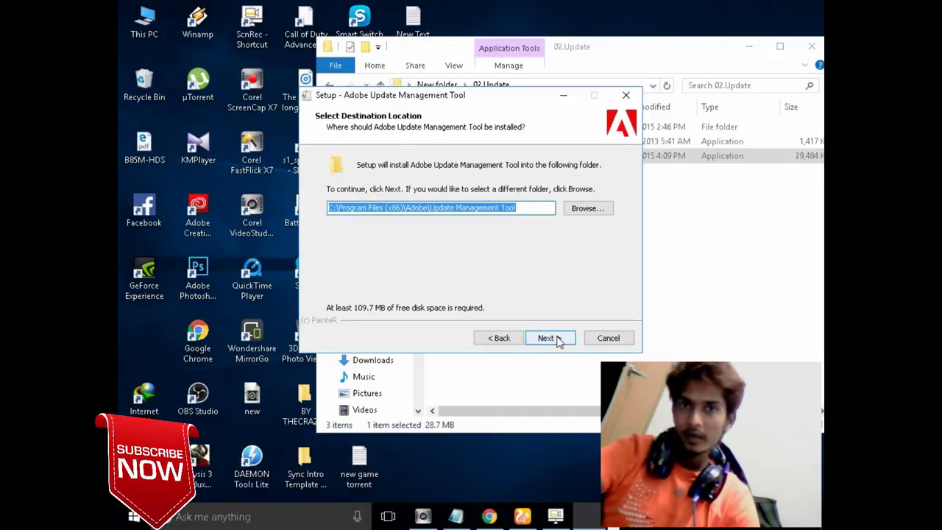
pyautogui.click(549, 338)
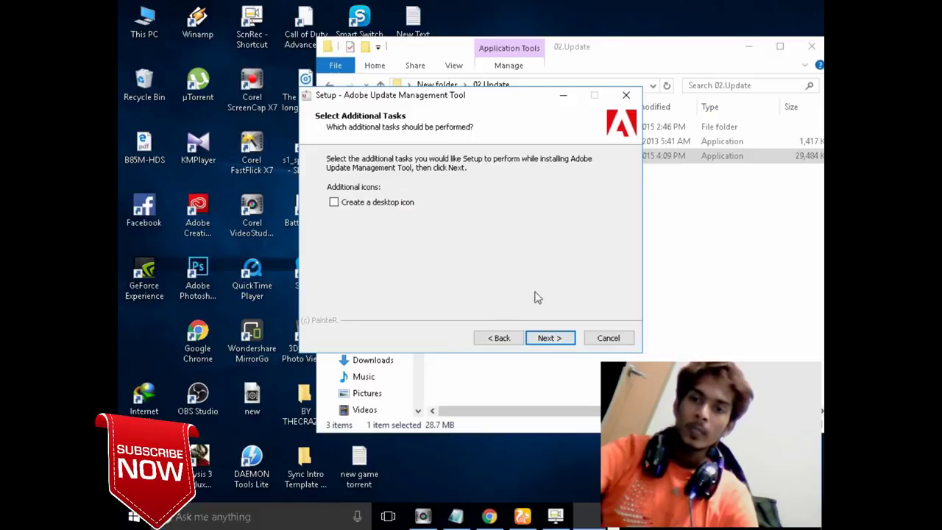
pyautogui.click(559, 338)
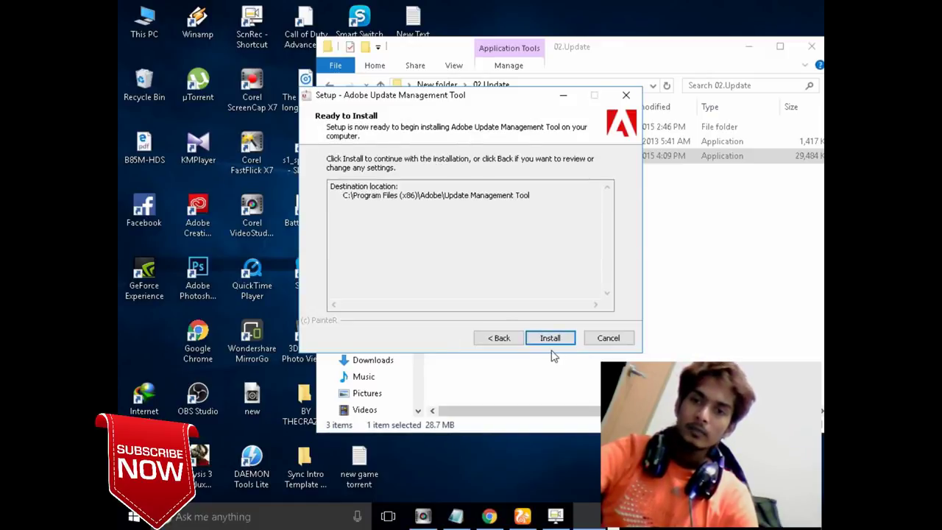
pyautogui.click(551, 337)
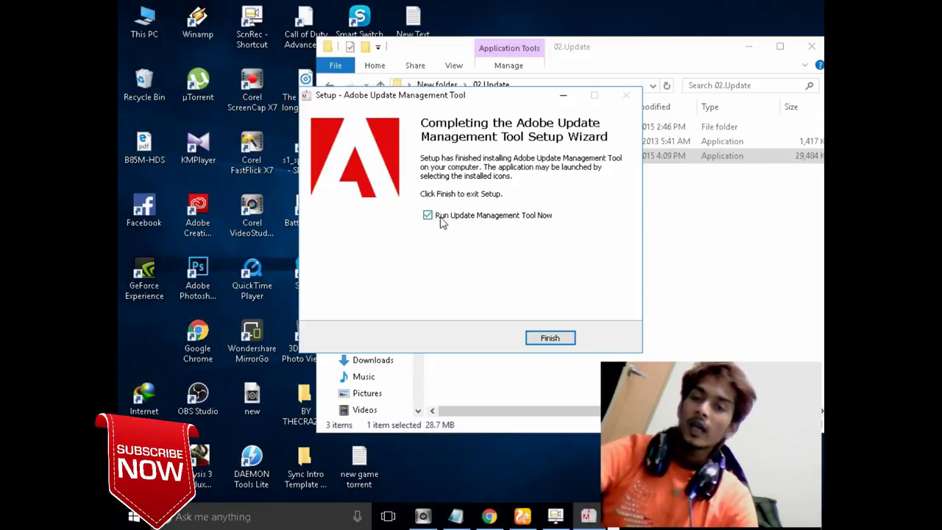
pyautogui.click(570, 340)
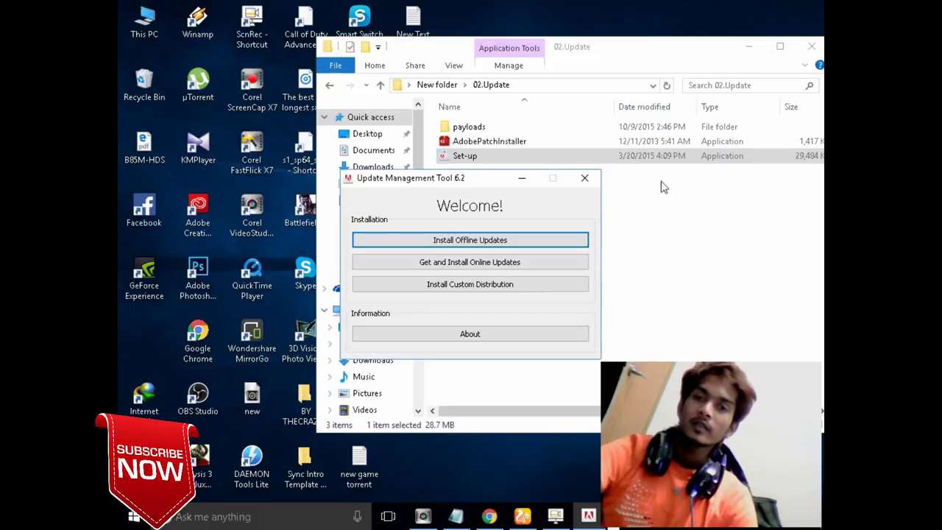
# - Start an offline update in the Update Management Tool and bring up the Offline Update dialog
pyautogui.moveTo(456, 179); pyautogui.dragTo(583, 190)
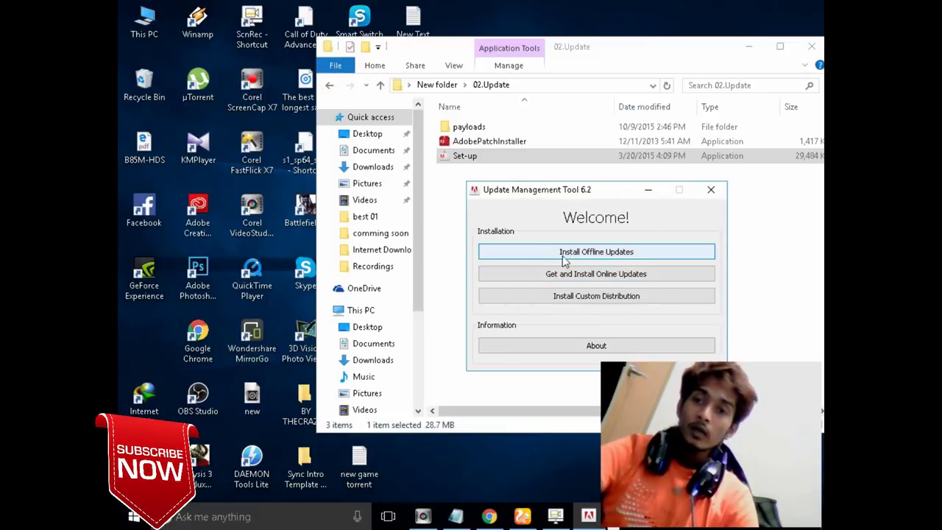
pyautogui.click(638, 255)
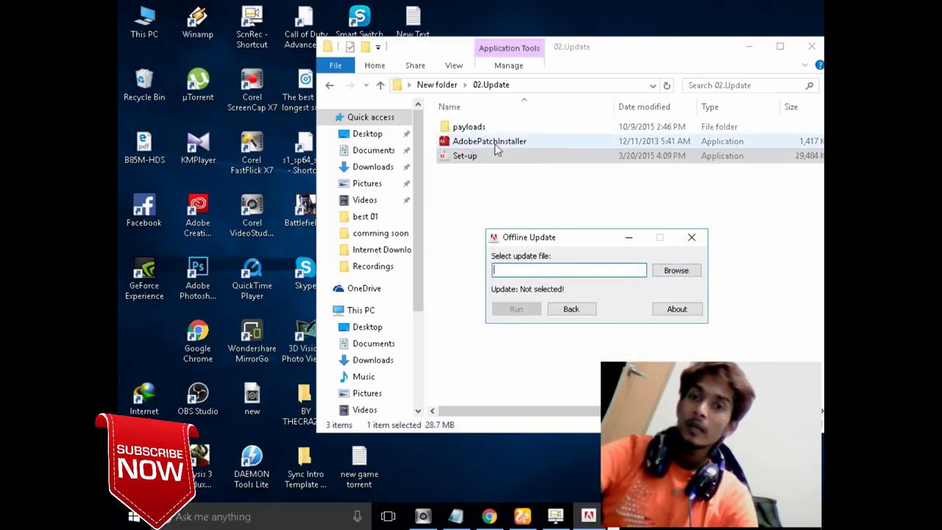
pyautogui.click(521, 142)
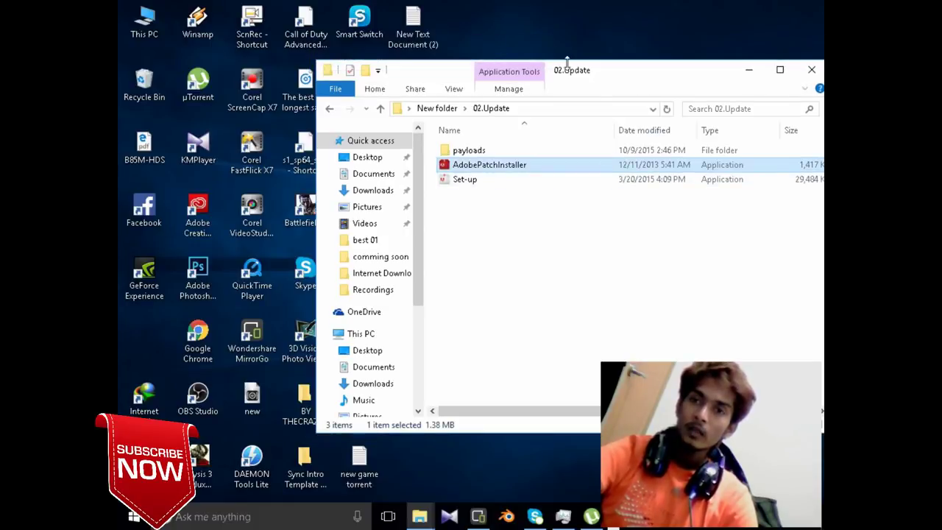
pyautogui.moveTo(589, 46); pyautogui.dragTo(263, 122)
pyautogui.click(589, 248)
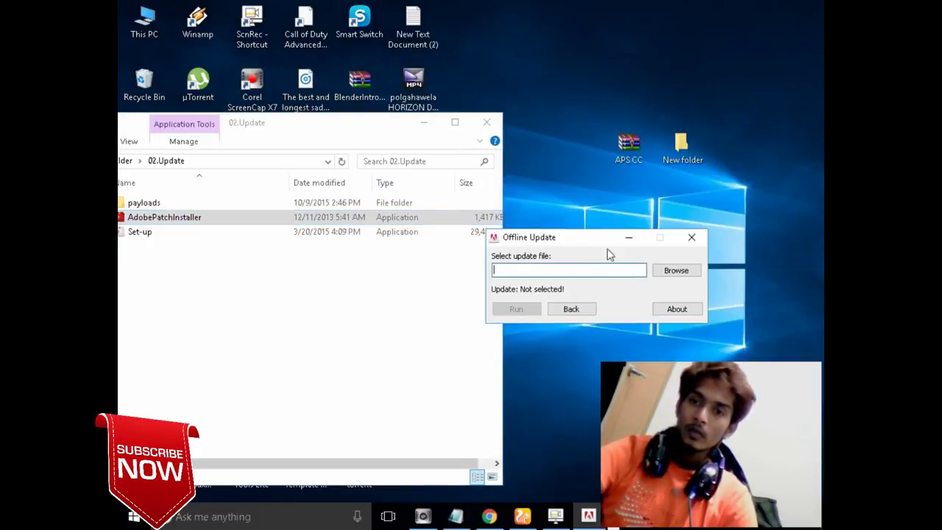
# - Pick AdobePatchInstaller from New folder\02.Update as the update file and run it
pyautogui.click(683, 271)
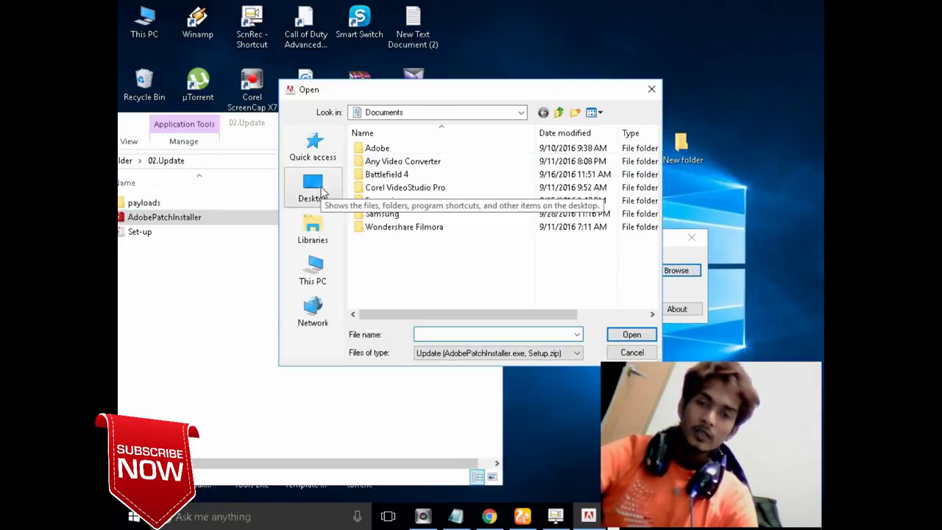
pyautogui.click(313, 188)
pyautogui.click(471, 215)
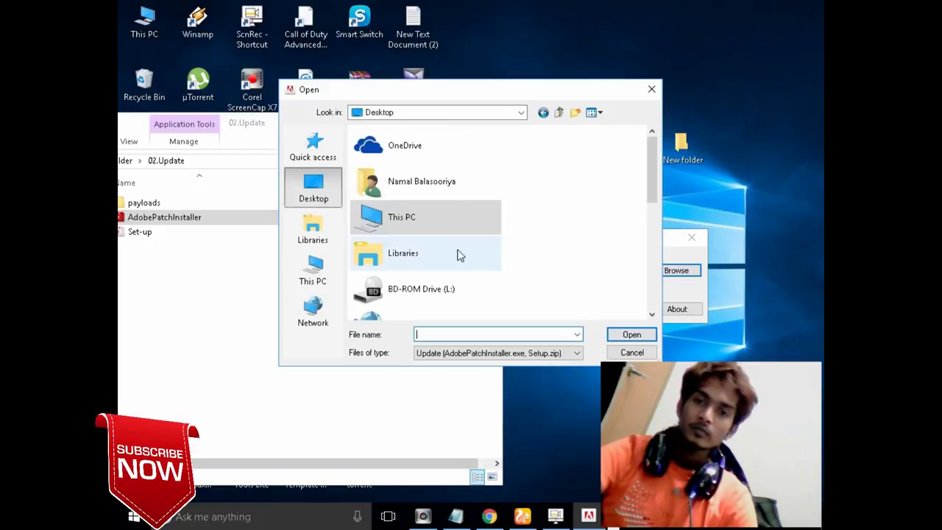
pyautogui.scroll(-2, 493, 209)
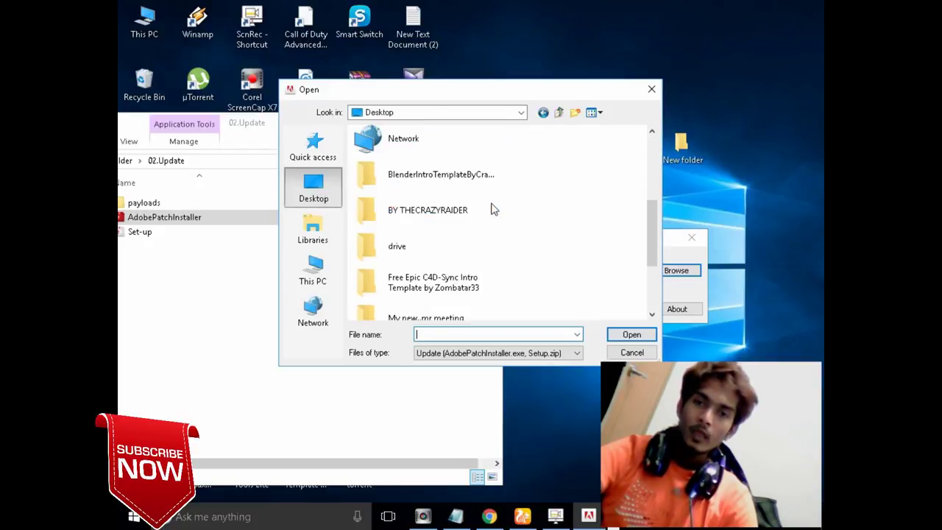
pyautogui.scroll(-1, 493, 210)
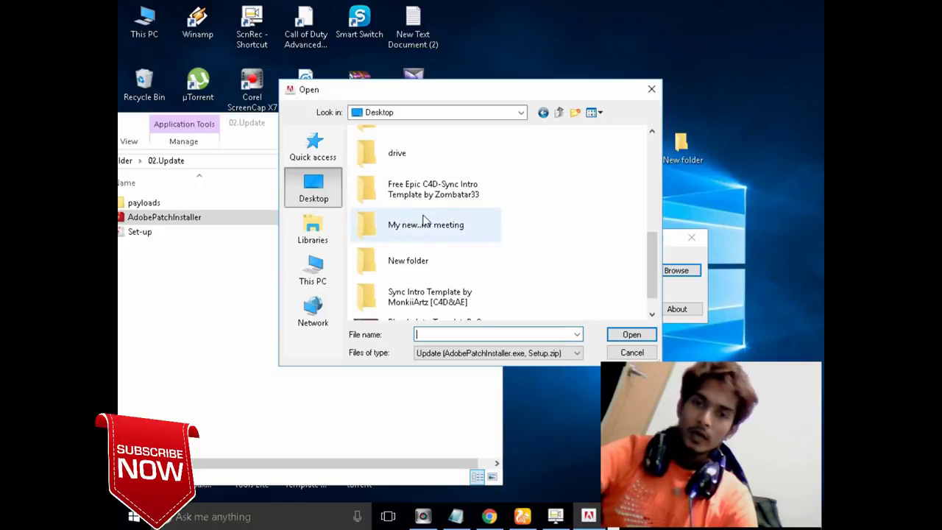
pyautogui.doubleClick(420, 261)
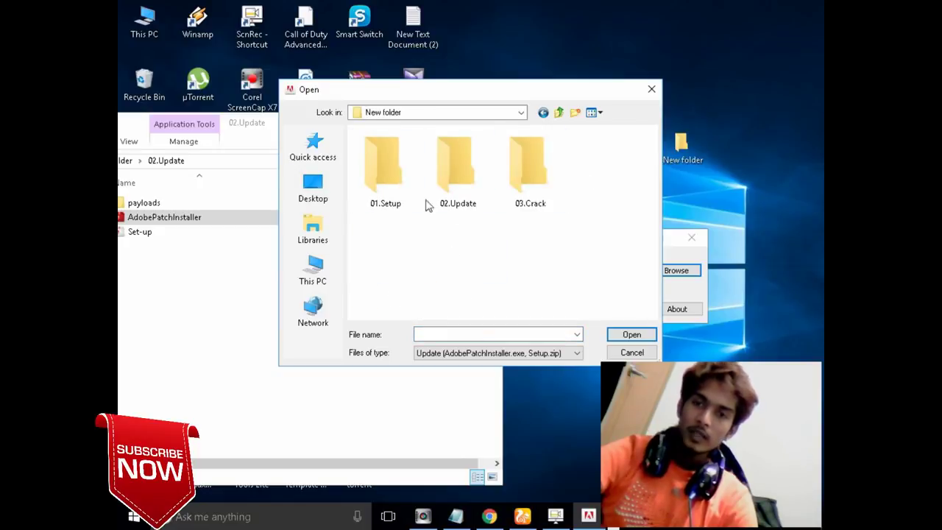
pyautogui.doubleClick(456, 182)
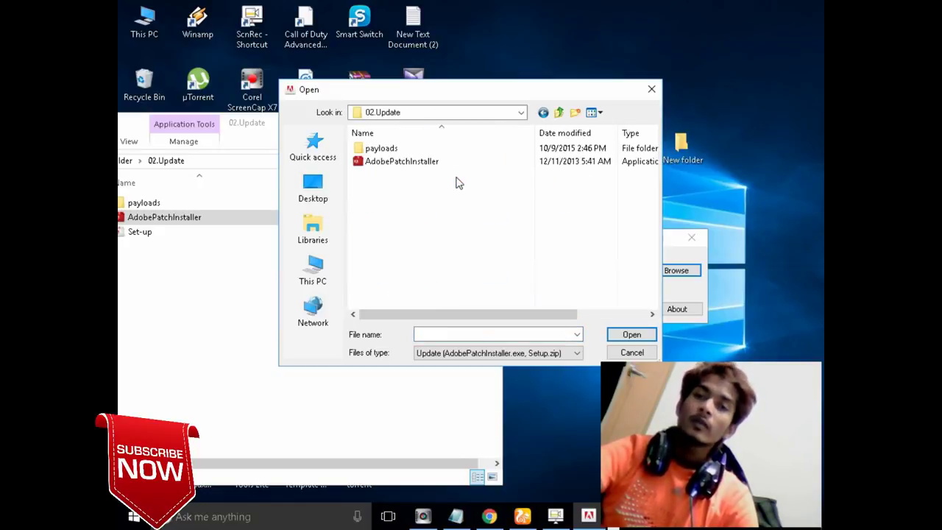
pyautogui.click(390, 164)
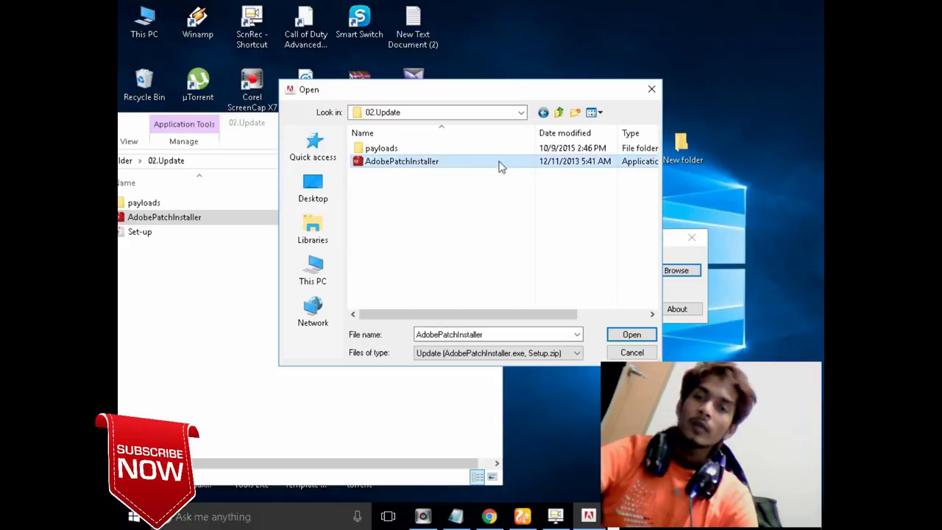
pyautogui.click(633, 335)
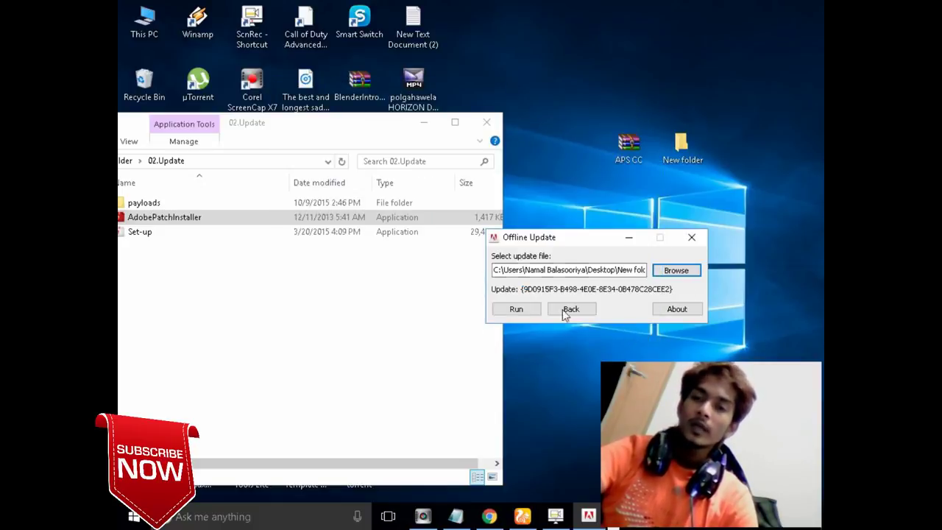
pyautogui.click(516, 310)
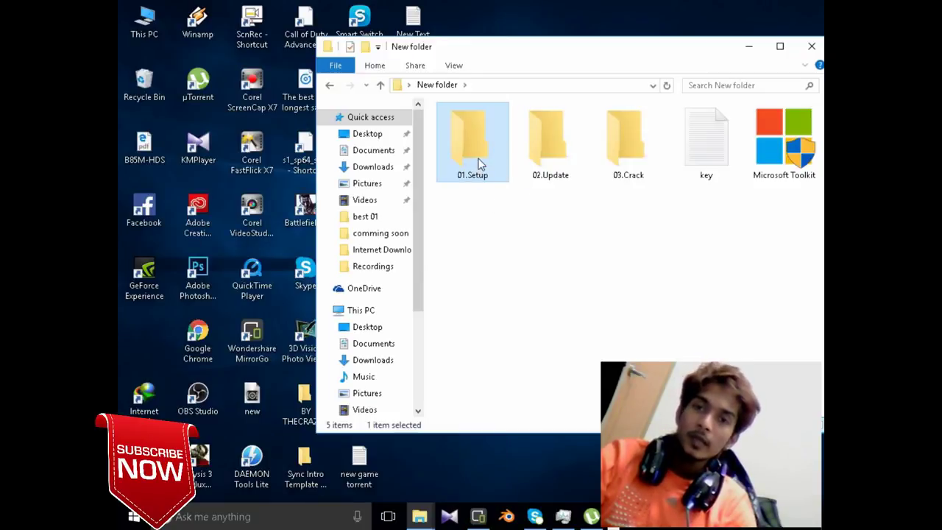
# - Run Set-up from the 01.Setup folder, ignoring the pending-restart warning
pyautogui.doubleClick(478, 163)
pyautogui.doubleClick(495, 193)
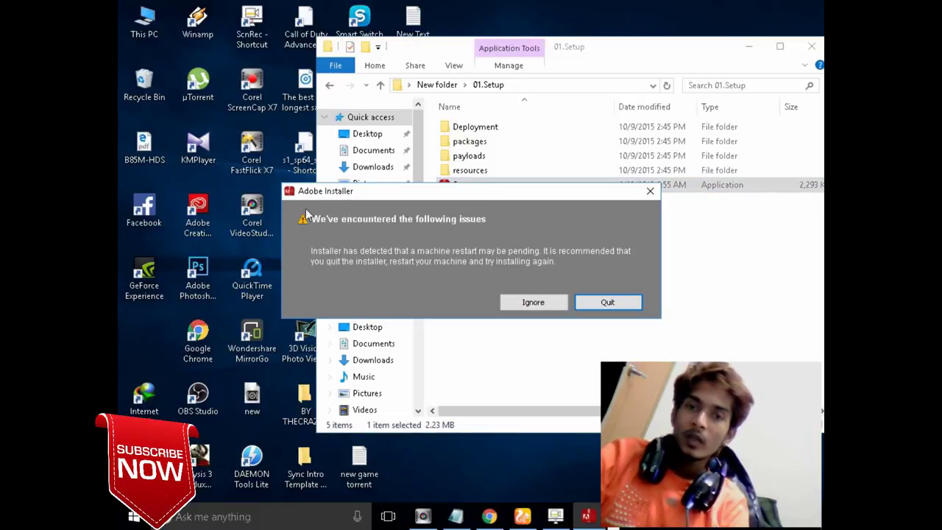
pyautogui.click(538, 304)
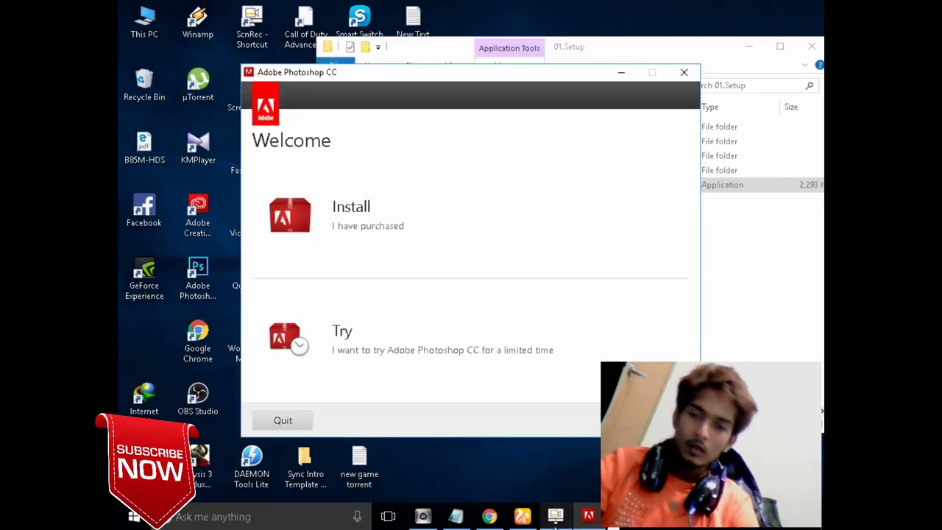
# - Choose the limited-time Photoshop CC trial and defer signing in
pyautogui.moveTo(556, 519)
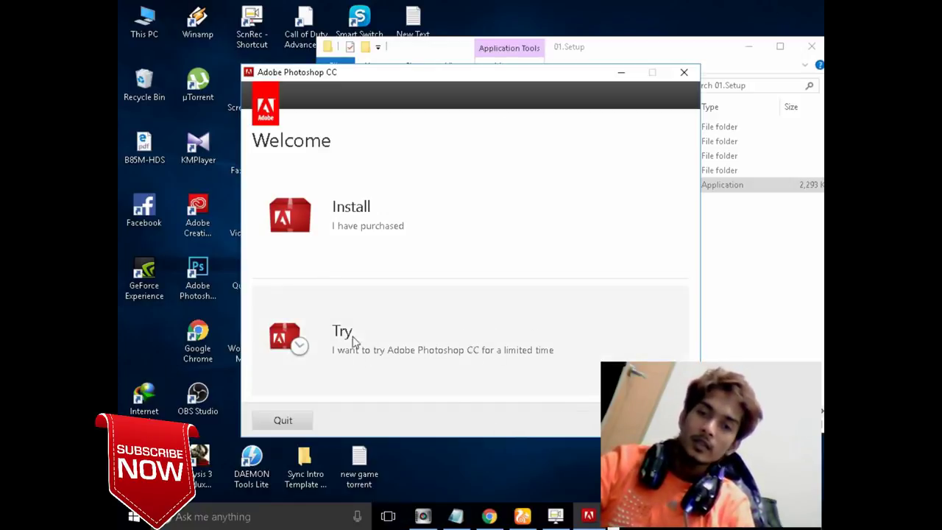
pyautogui.click(476, 349)
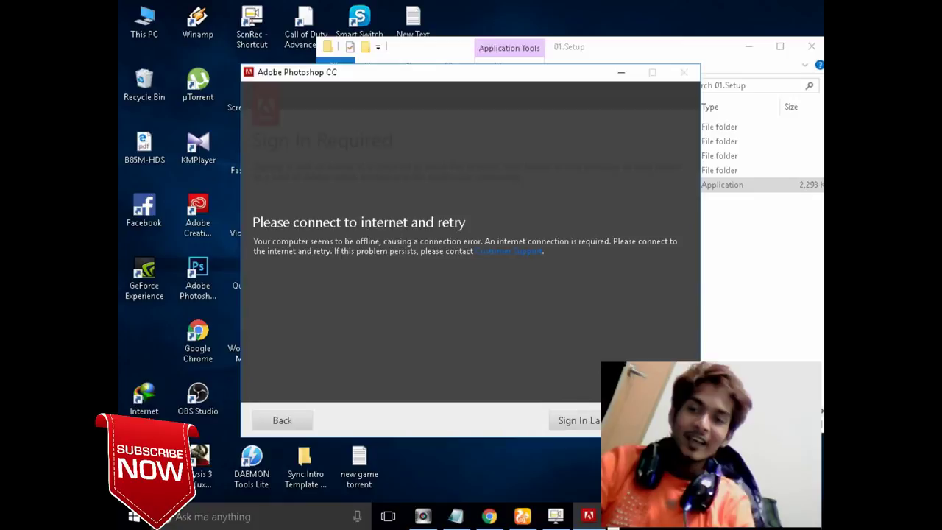
pyautogui.click(579, 421)
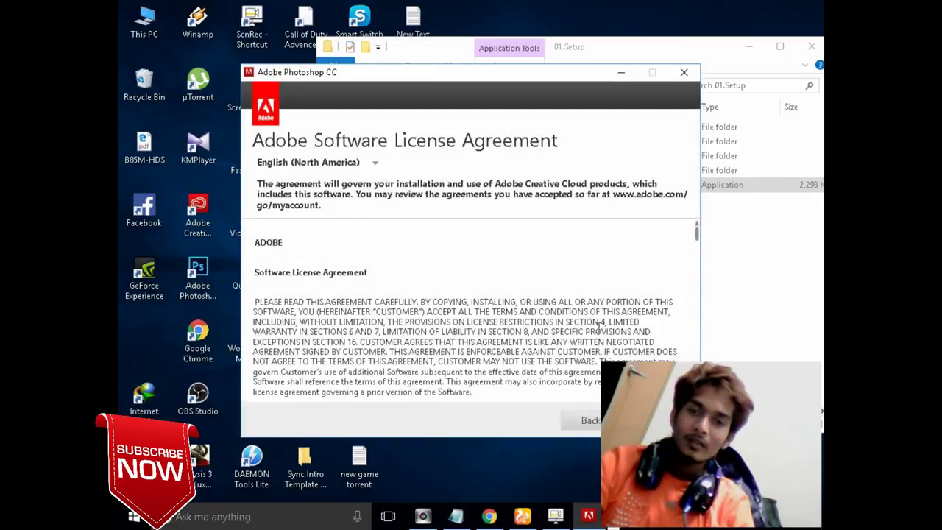
# - Return to sign-in, choose Sign In Later again, then accept the Adobe Software License Agreement
pyautogui.click(592, 421)
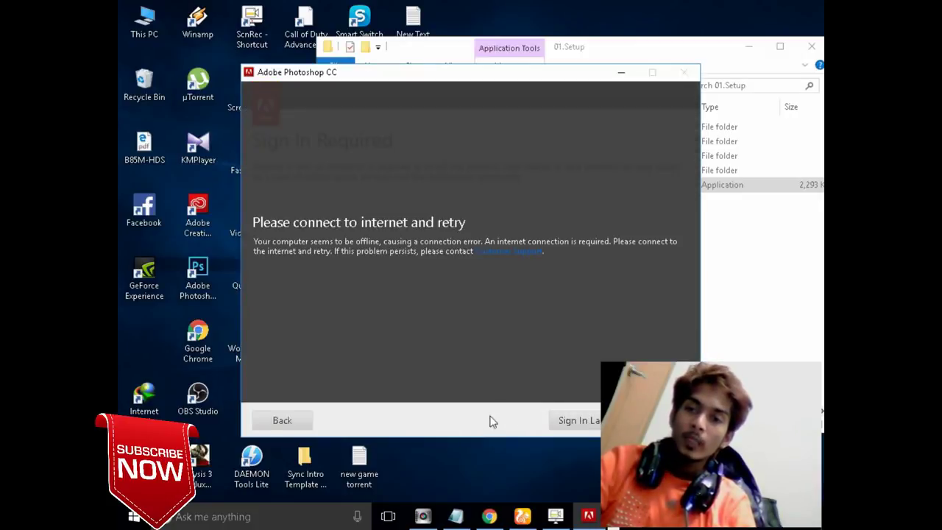
pyautogui.click(580, 422)
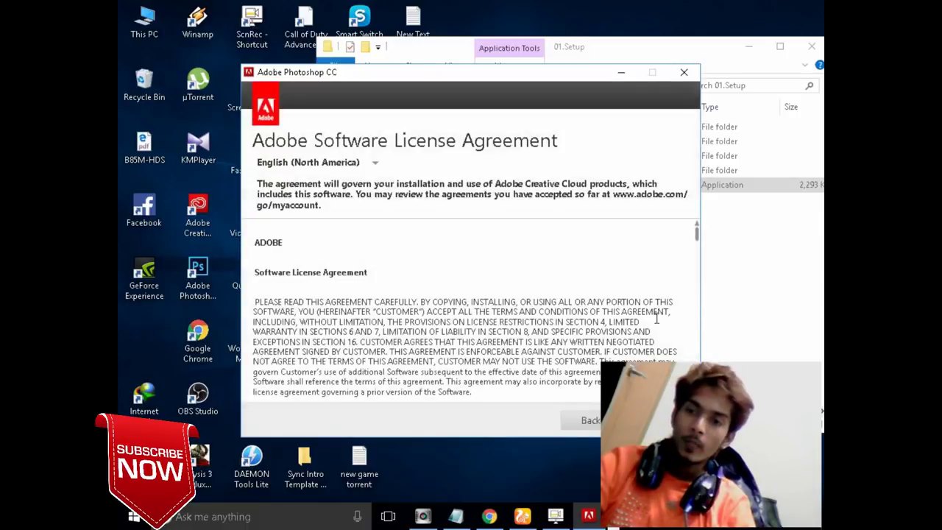
pyautogui.scroll(-10, 684, 281)
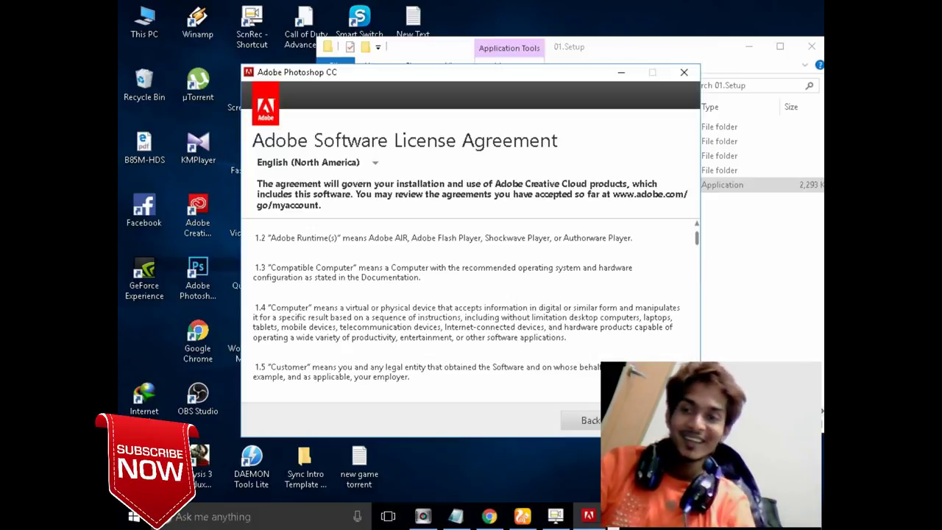
pyautogui.click(652, 420)
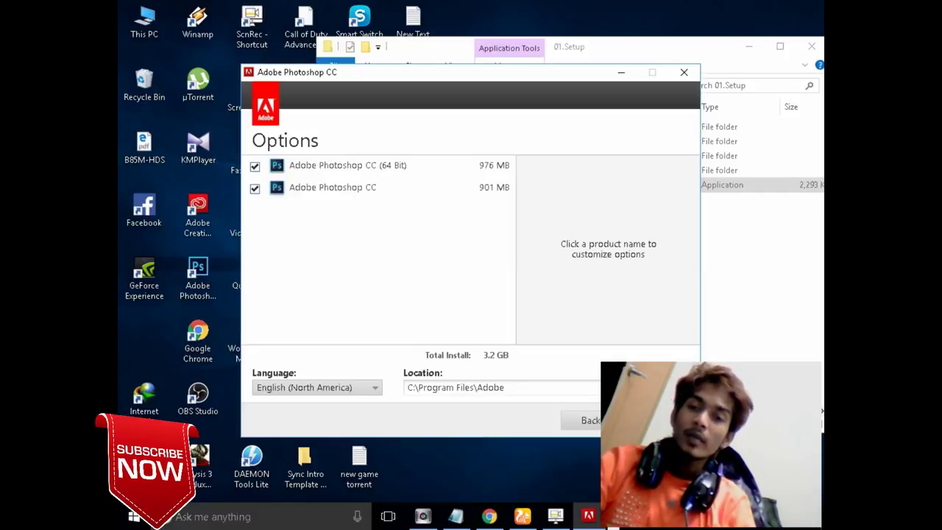
# - Install both Photoshop CC editions and close the installer when complete
pyautogui.press('Return')
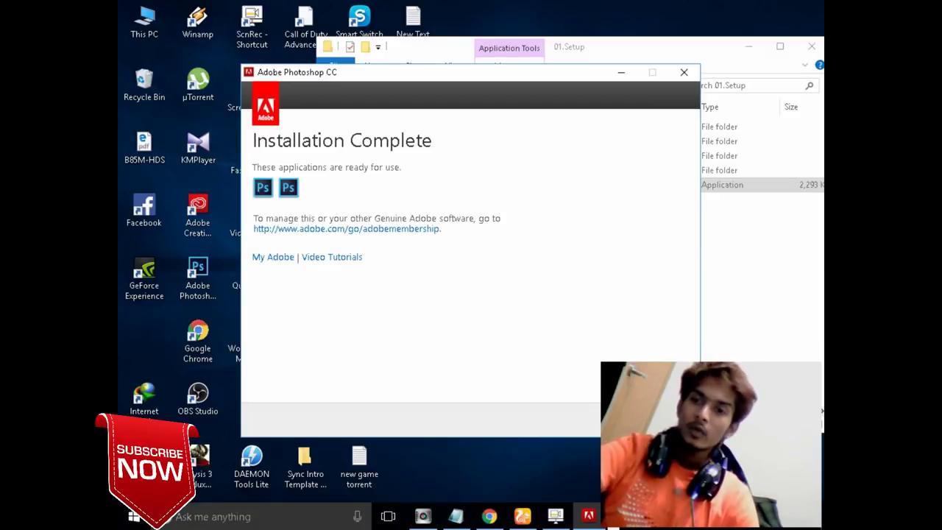
pyautogui.click(648, 420)
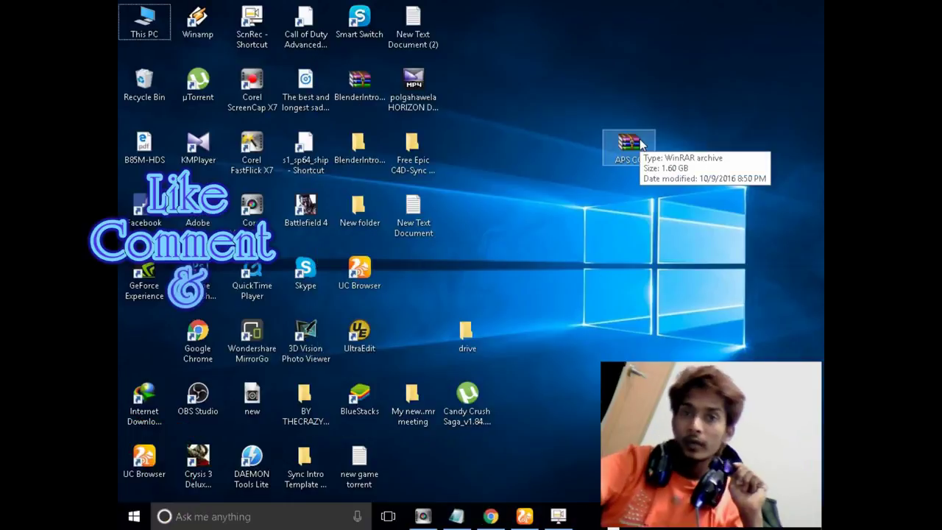
# - Extract APS CC.rar here, entering the archive password with Show password ticked
pyautogui.click(629, 146)
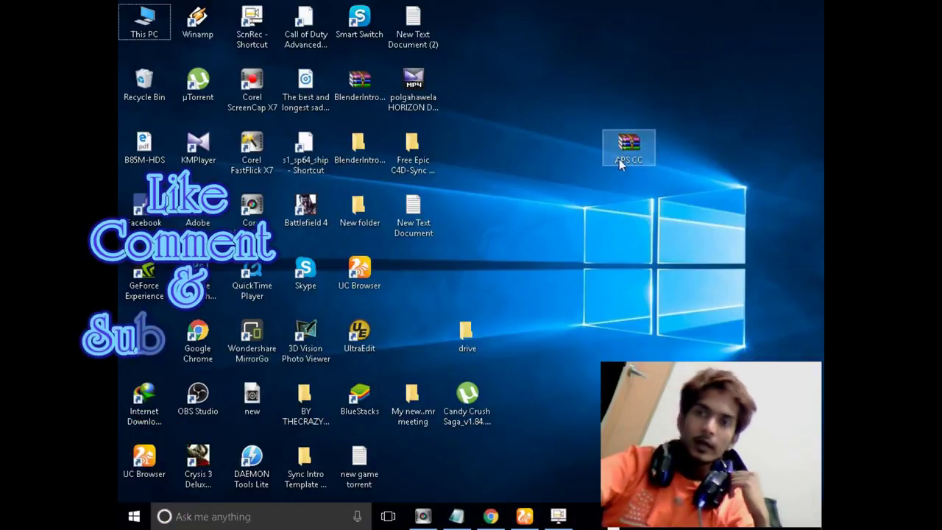
pyautogui.moveTo(651, 150)
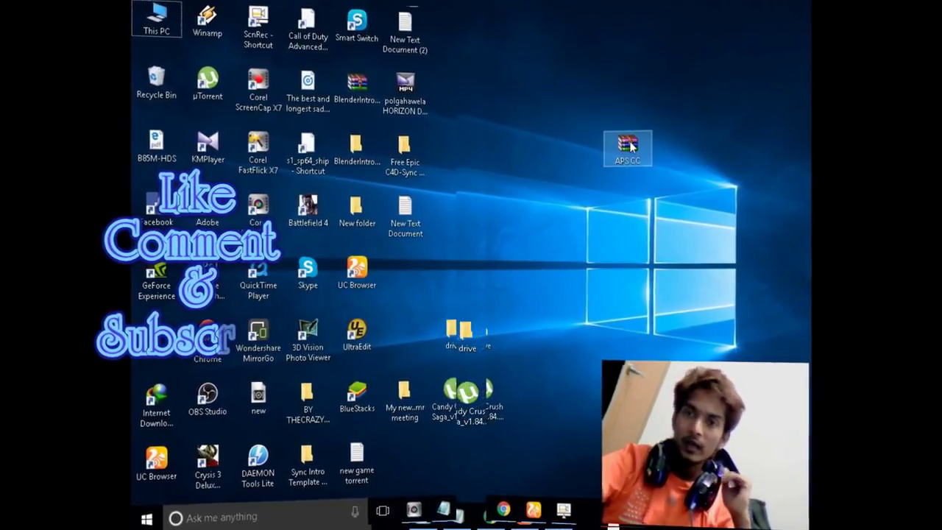
pyautogui.moveTo(624, 164)
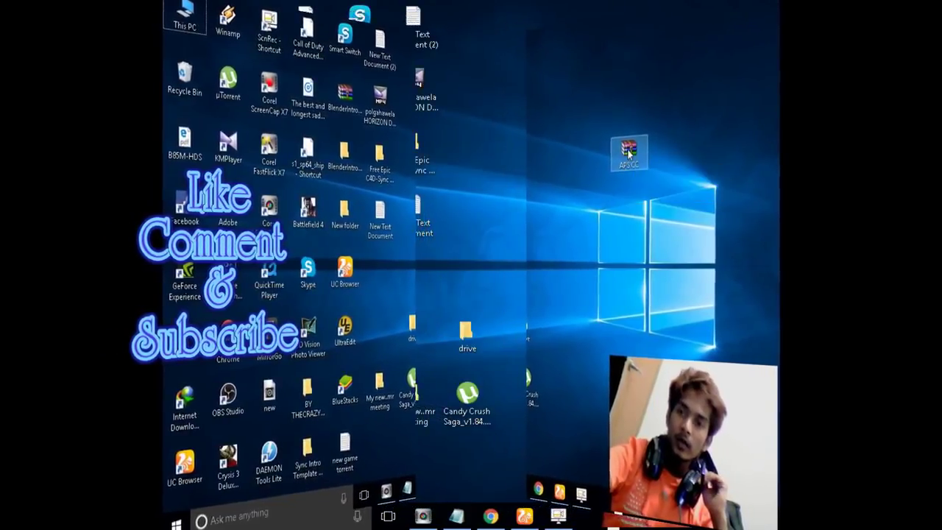
pyautogui.rightClick(624, 149)
pyautogui.click(682, 204)
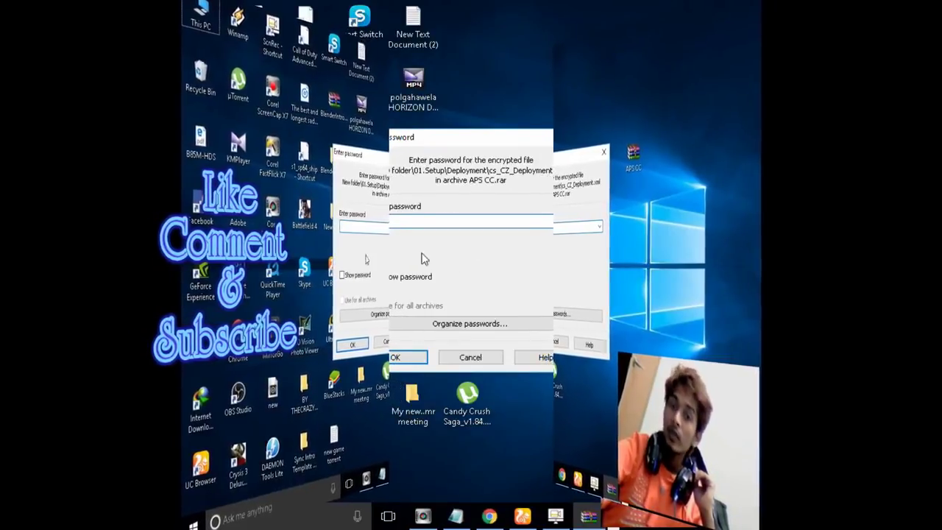
pyautogui.click(382, 279)
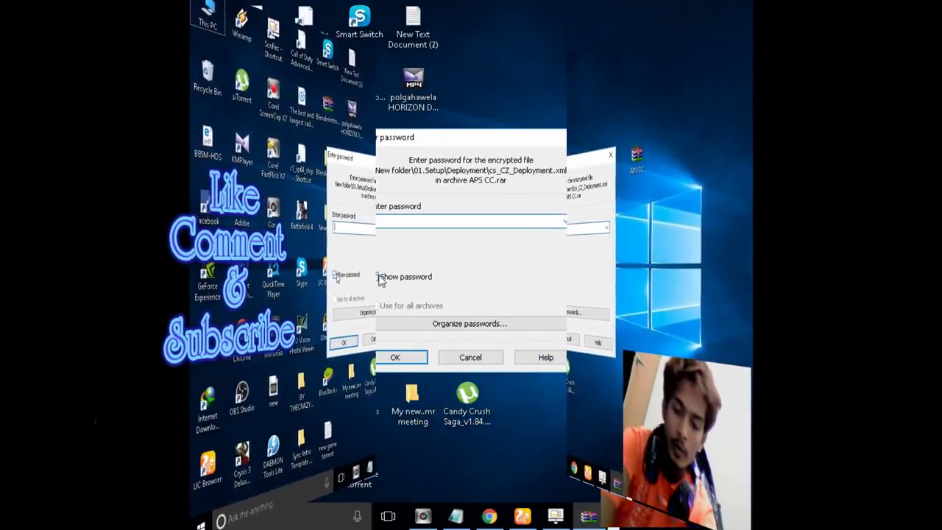
pyautogui.write('namalbalaso')
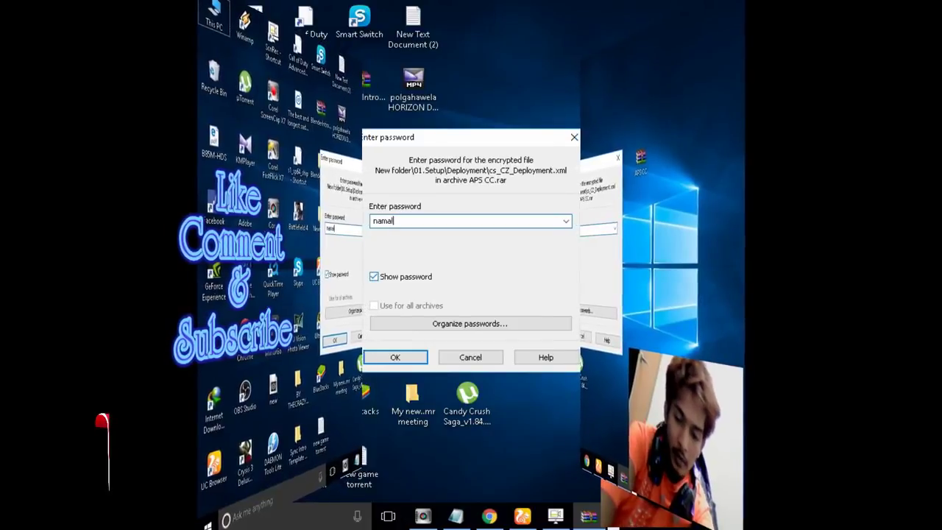
pyautogui.write('or')
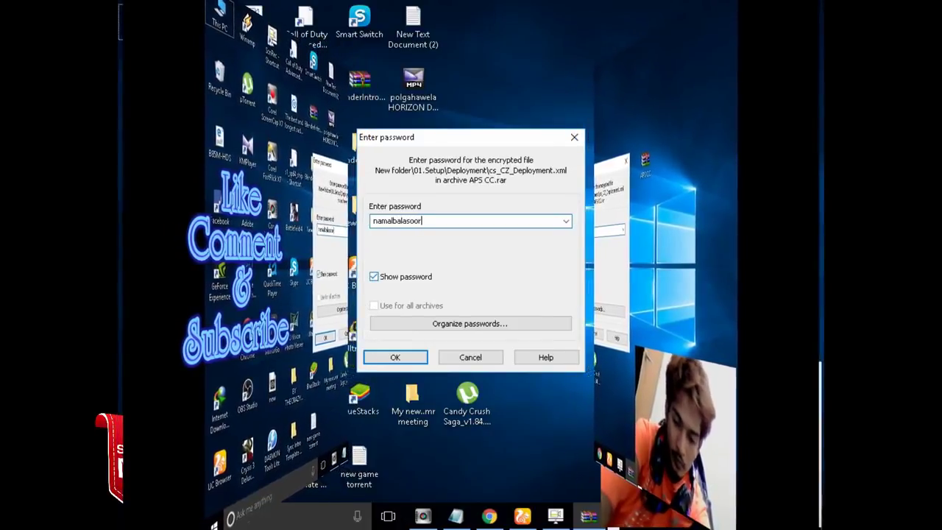
pyautogui.write('iya.com')
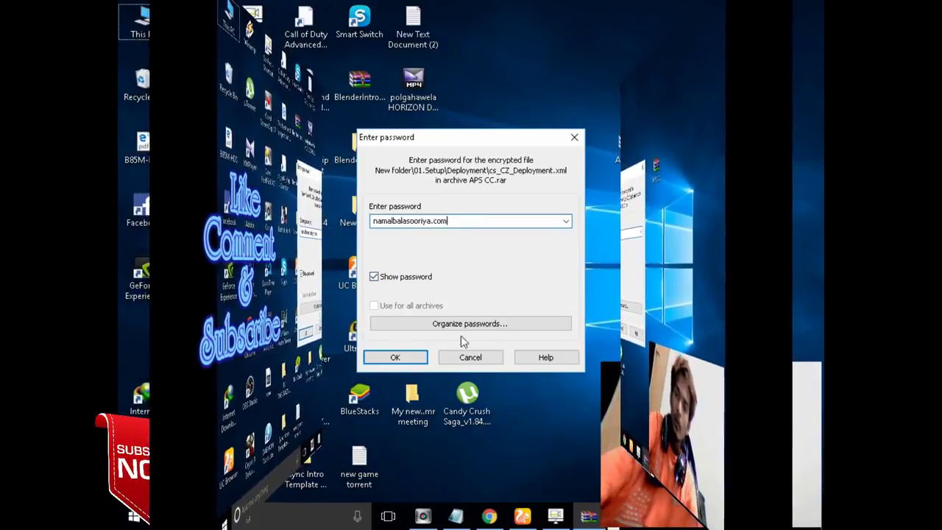
pyautogui.click(392, 358)
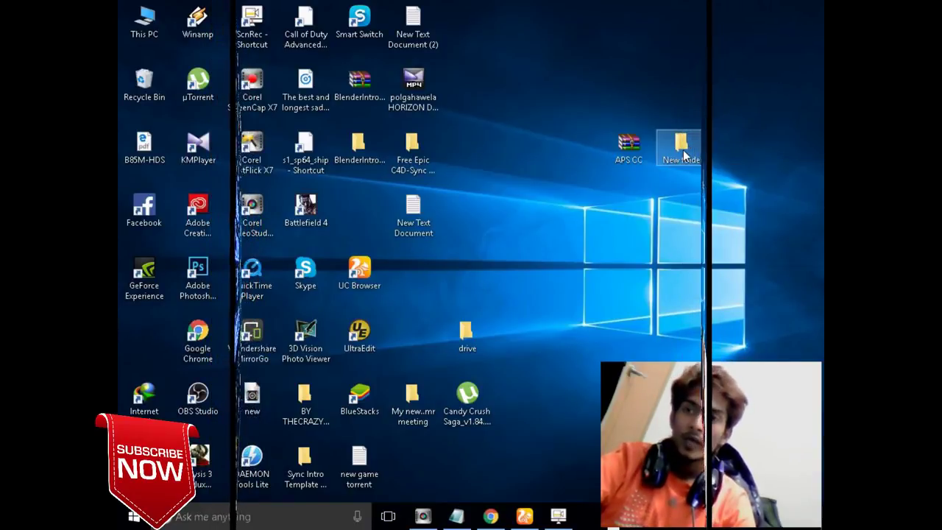
# - Open New folder, look over 01.Setup, 02.Update, 03.Crack, key and Microsoft Toolkit, and move the window right
pyautogui.doubleClick(682, 151)
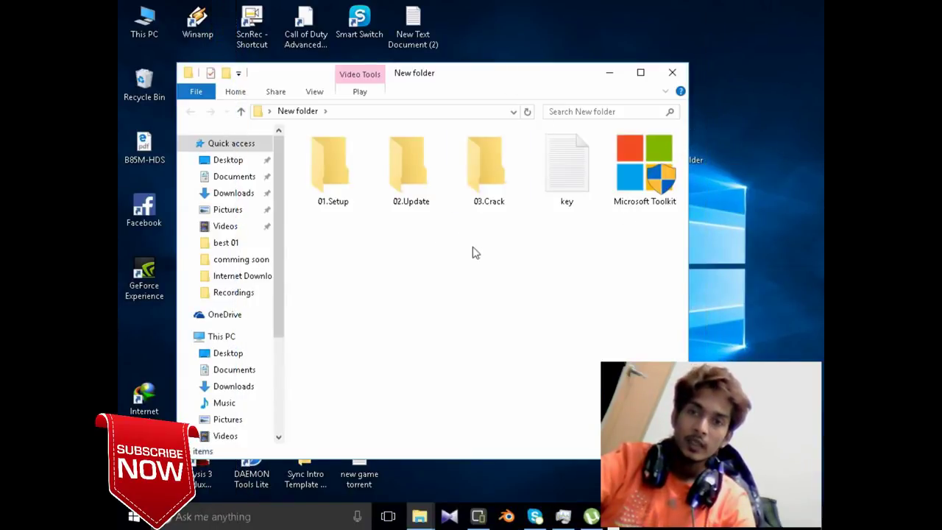
pyautogui.moveTo(510, 262); pyautogui.dragTo(316, 149)
pyautogui.click(321, 204)
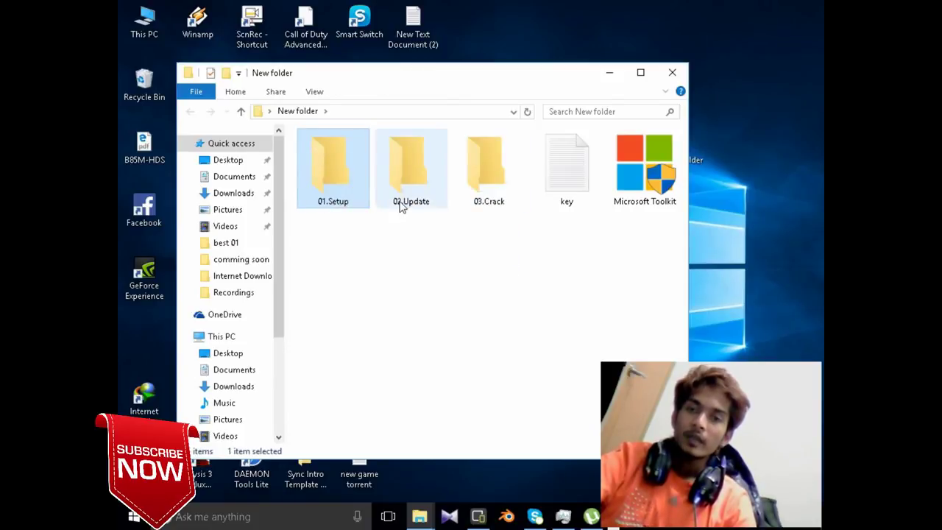
pyautogui.click(400, 204)
pyautogui.click(477, 196)
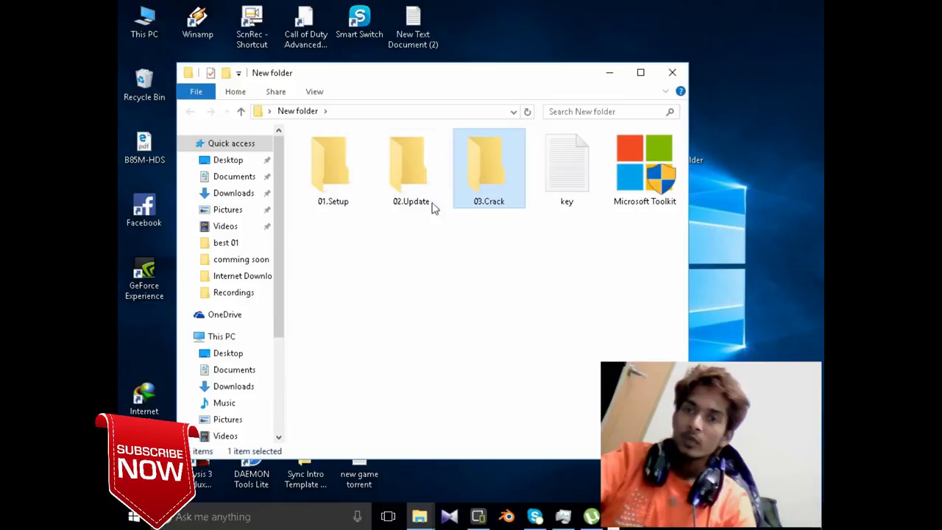
pyautogui.moveTo(668, 243); pyautogui.dragTo(582, 163)
pyautogui.moveTo(659, 262); pyautogui.dragTo(588, 189)
pyautogui.moveTo(667, 251); pyautogui.dragTo(584, 174)
pyautogui.click(602, 269)
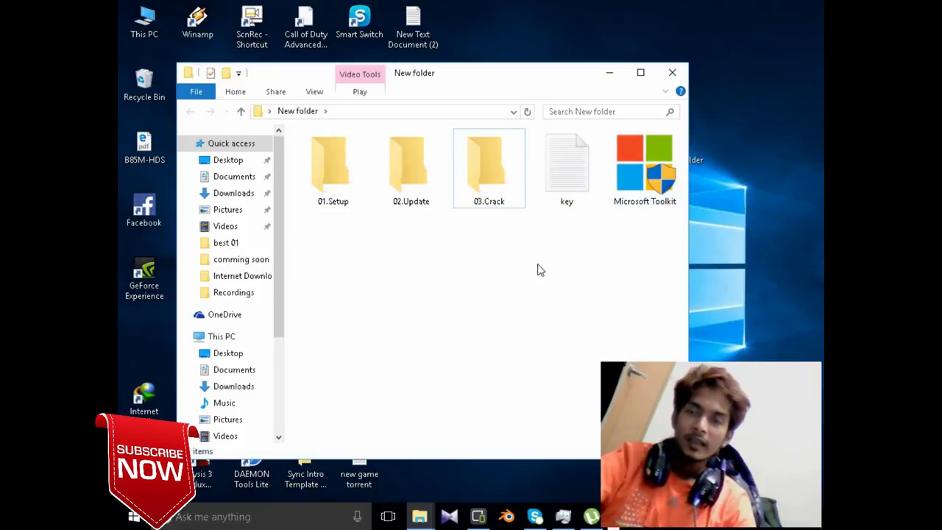
pyautogui.moveTo(463, 74); pyautogui.dragTo(718, 92)
pyautogui.moveTo(660, 98); pyautogui.dragTo(578, 52)
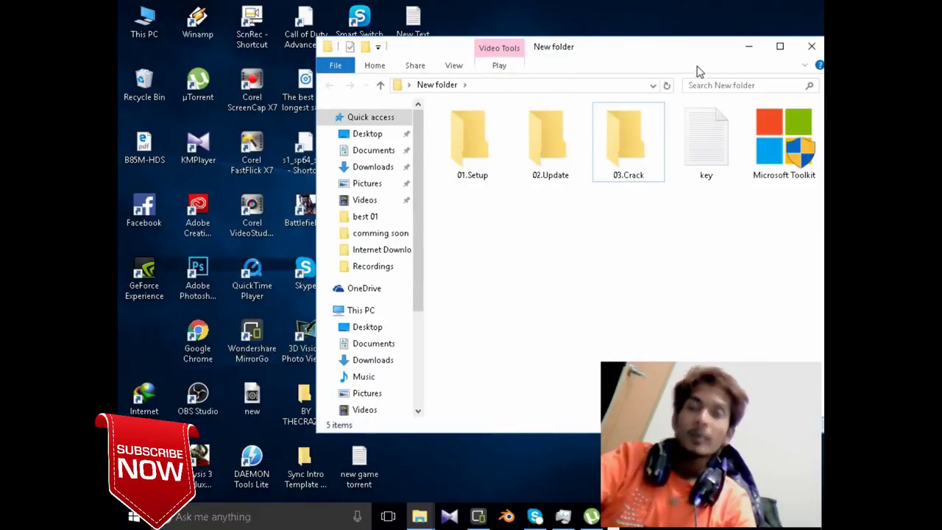